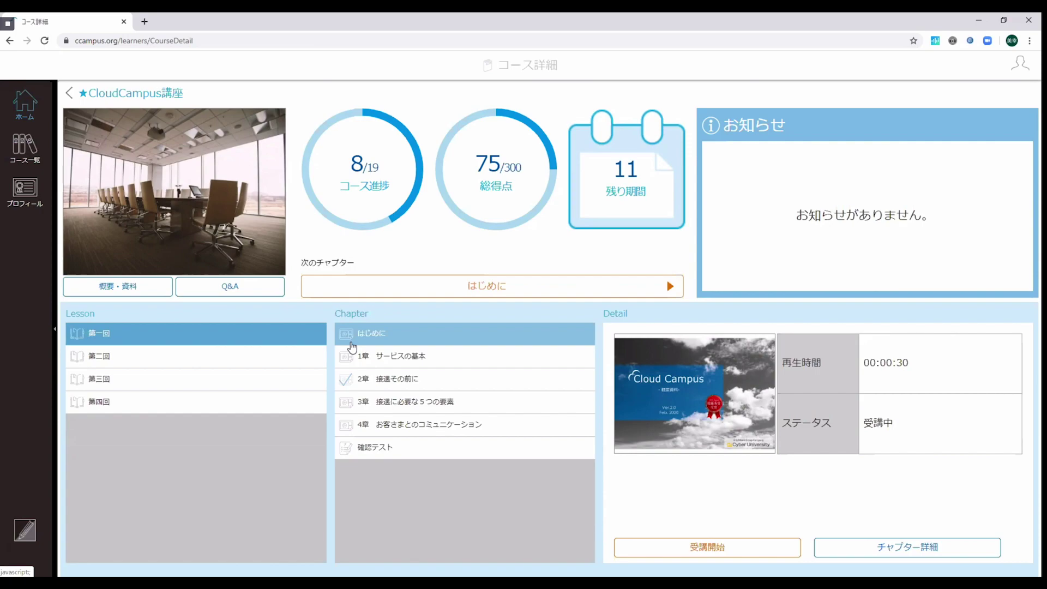
# Step: Play the はじめに chapter of lesson 第一回, and close the video player
pyautogui.click(245, 337)
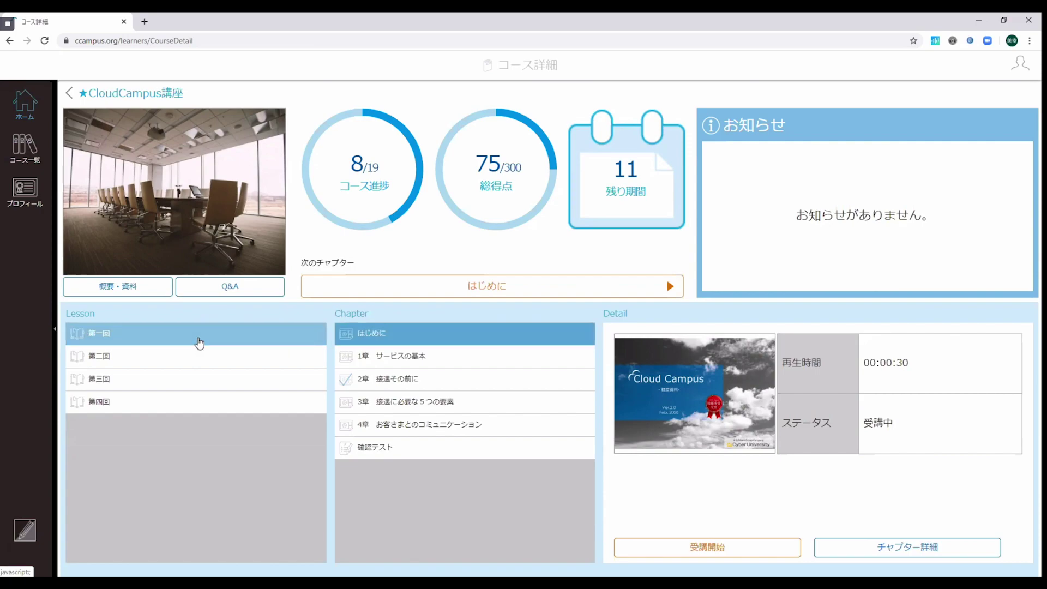
pyautogui.click(702, 548)
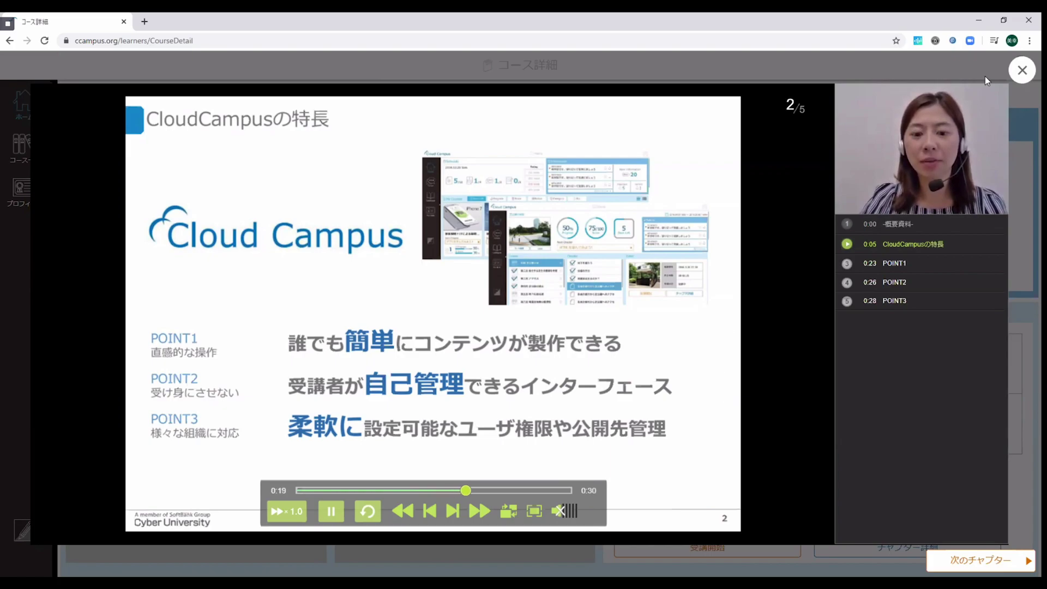
pyautogui.click(1023, 72)
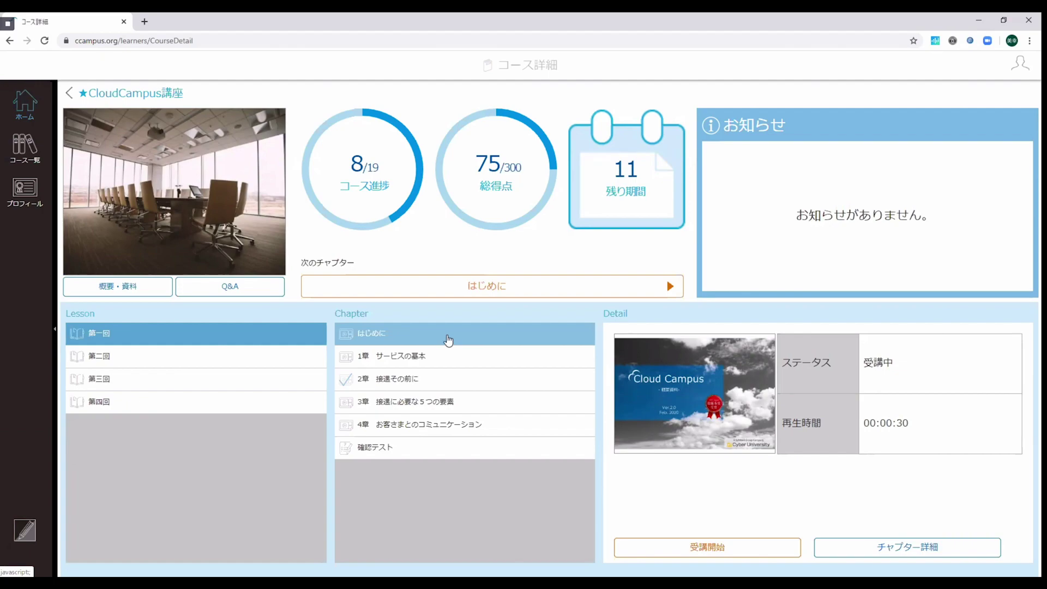
# Step: Open the 確認テスト chapter and retake its interrupted test from the beginning
pyautogui.click(409, 451)
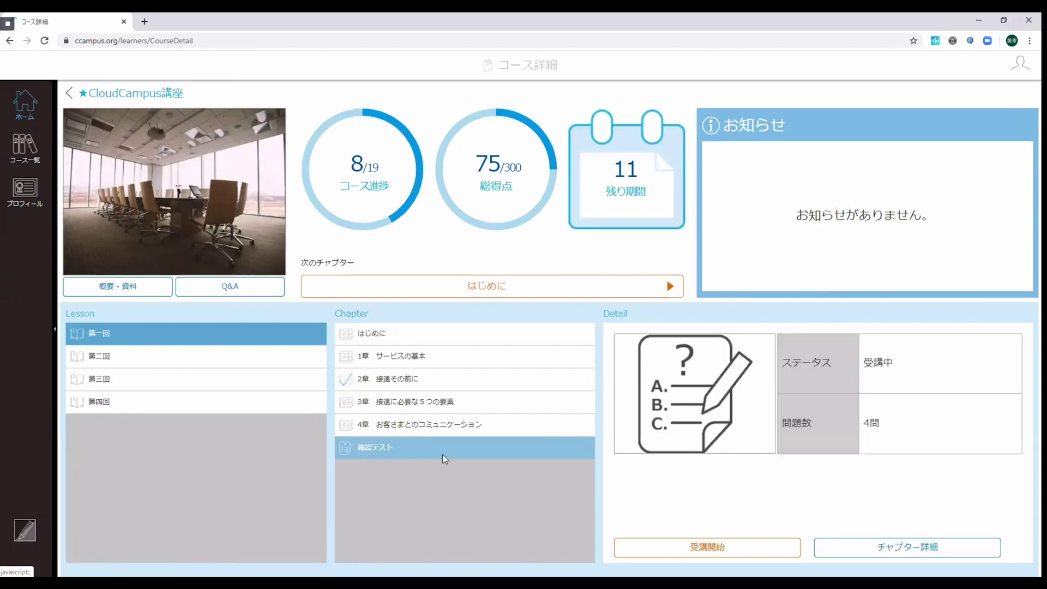
pyautogui.click(740, 550)
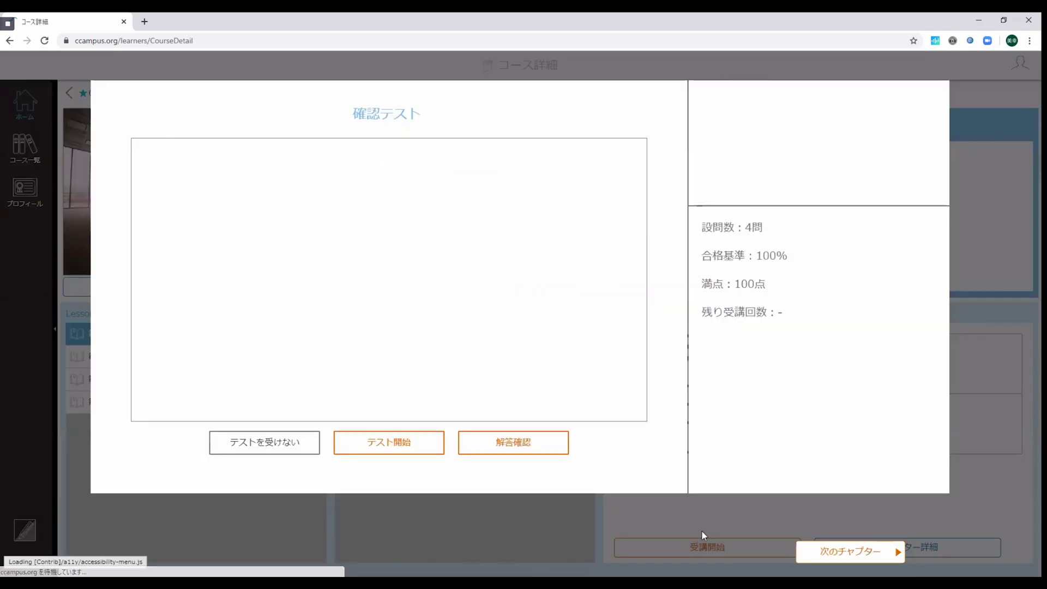
pyautogui.click(570, 441)
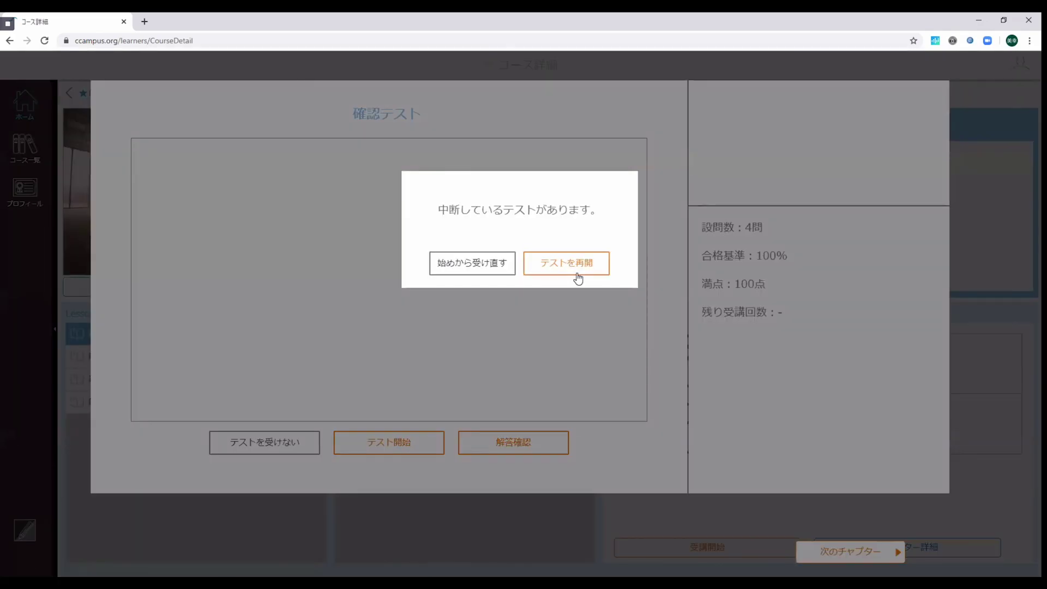
pyautogui.click(495, 265)
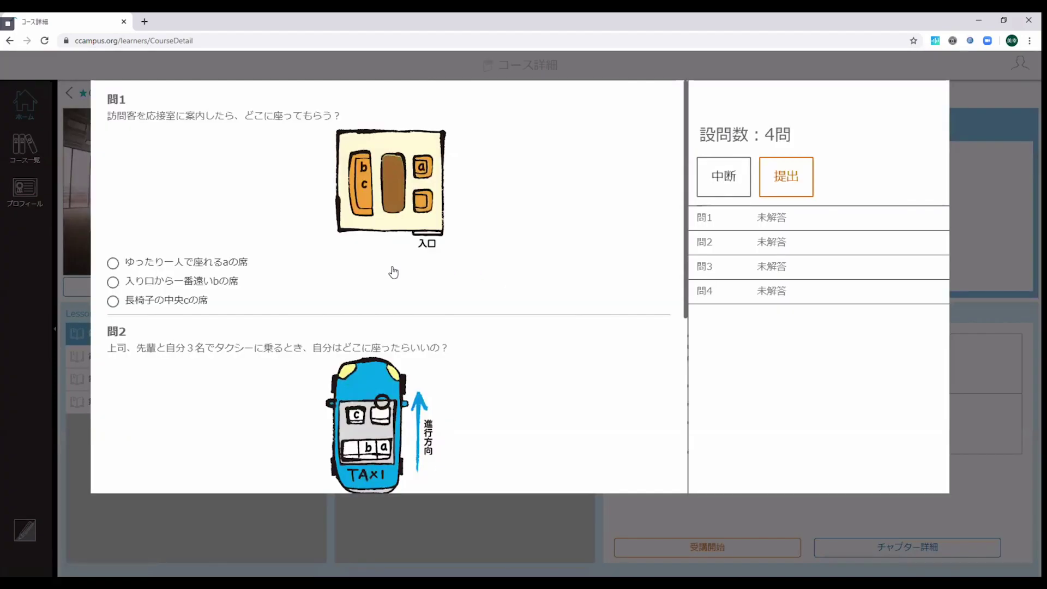
# Step: Answer question 1 with 入り口から一番遠いbの席 and question 3 with ねこ and いぬ
pyautogui.click(174, 282)
pyautogui.scroll(-5, 364, 273)
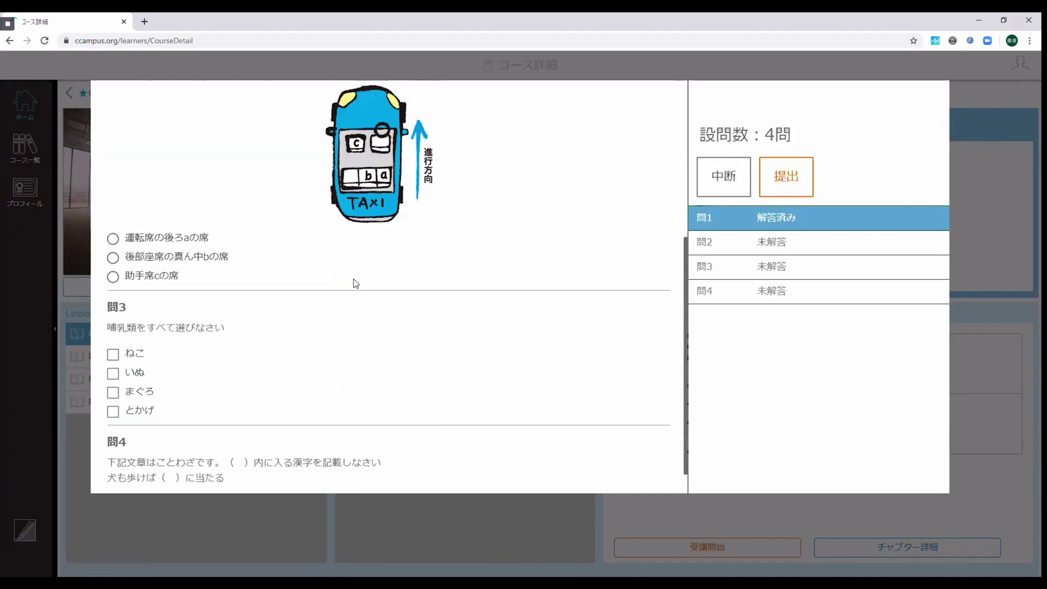
pyautogui.click(112, 354)
pyautogui.click(112, 373)
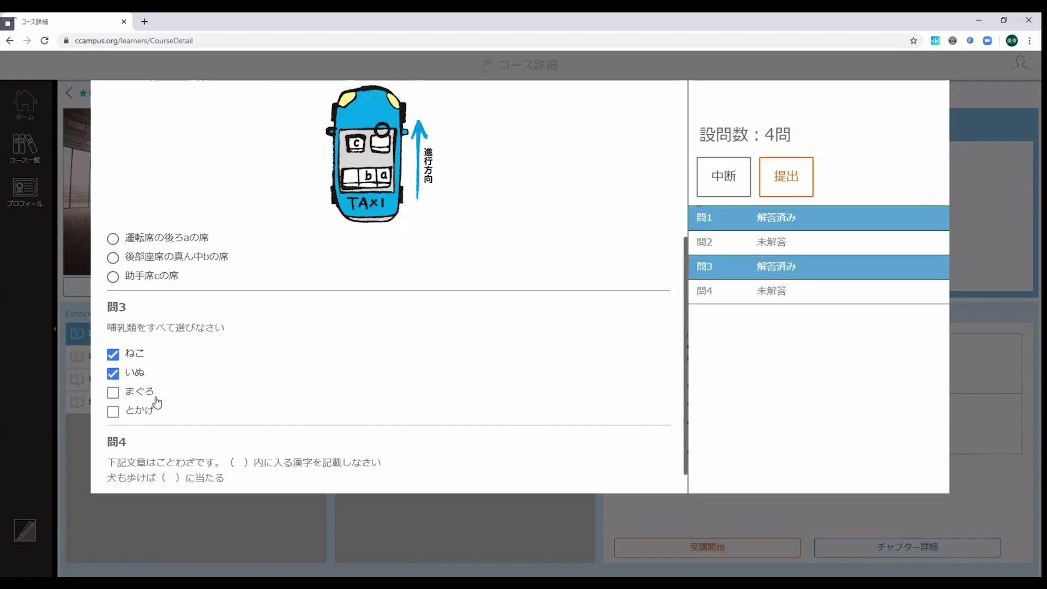
# Step: Enter 棒 as the missing kanji in the proverb of question 4
pyautogui.scroll(-1, 339, 350)
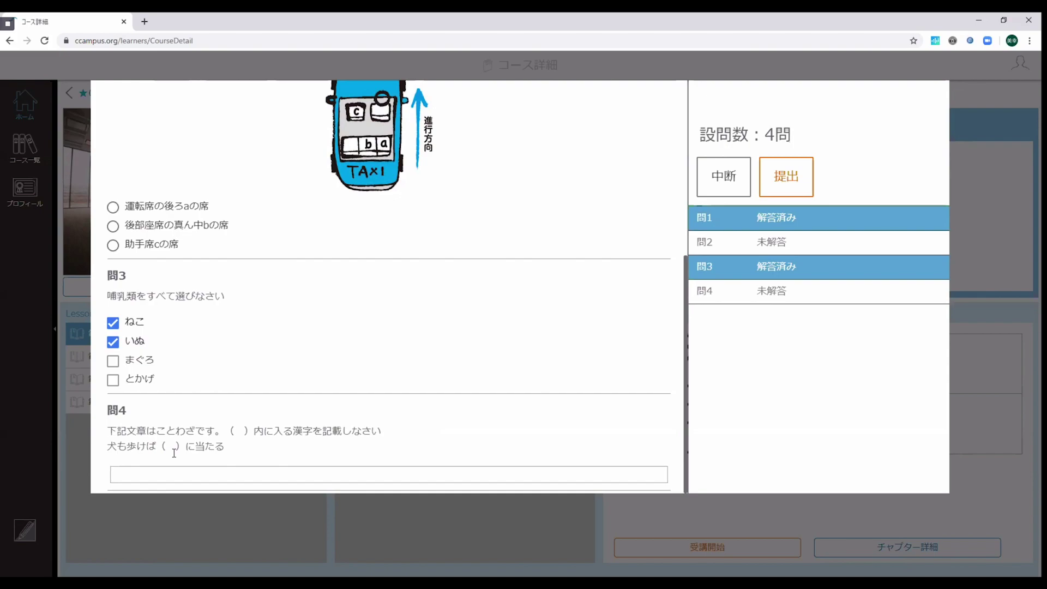
pyautogui.write('bou')
pyautogui.press('space')
pyautogui.click(584, 445)
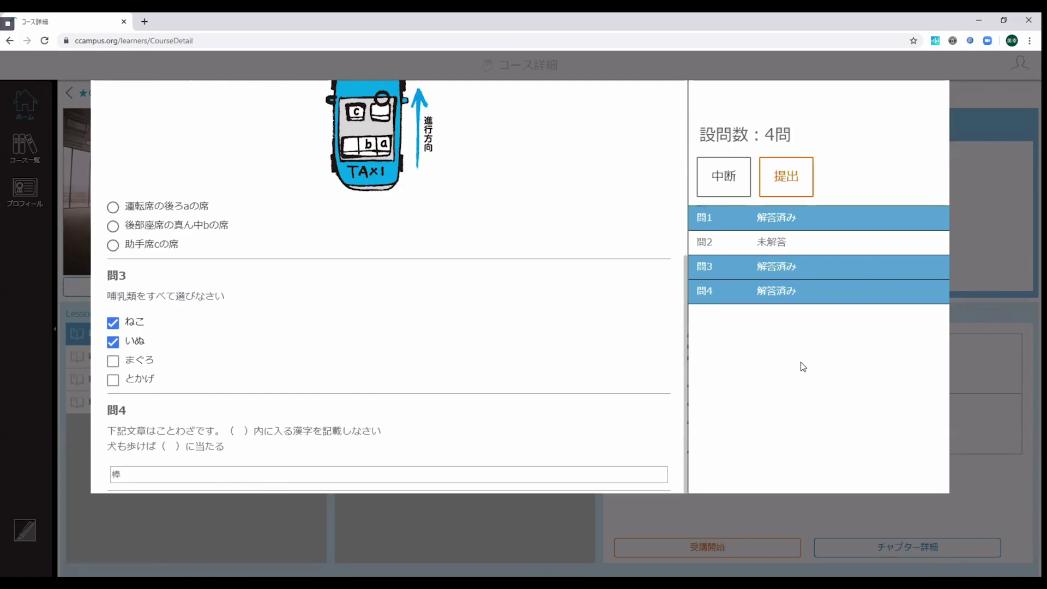
# Step: Answer the skipped question 2 with 後部座席の真ん中bの席 and submit the test
pyautogui.click(800, 252)
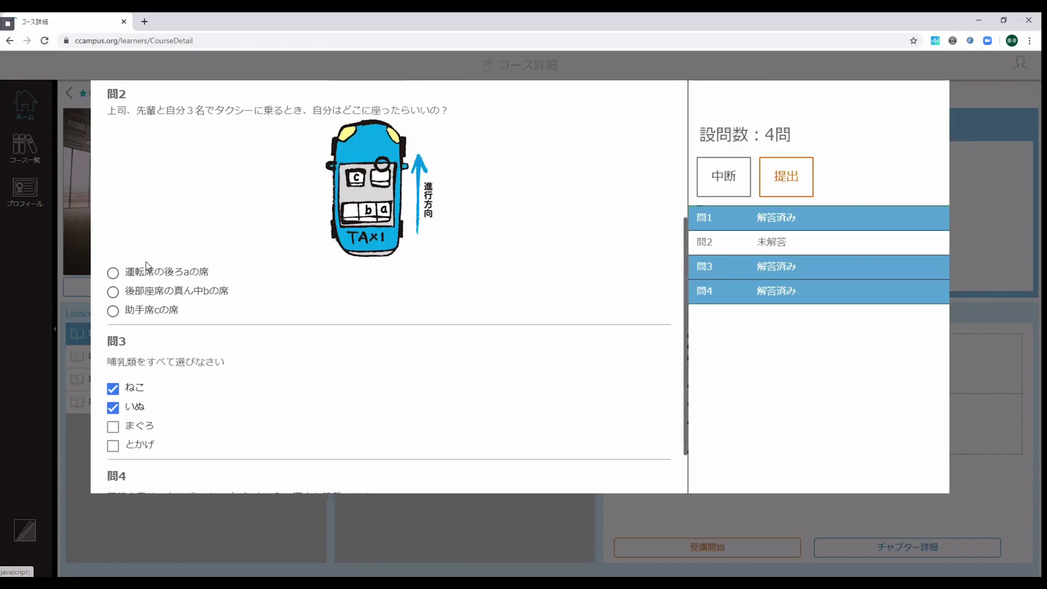
pyautogui.click(113, 292)
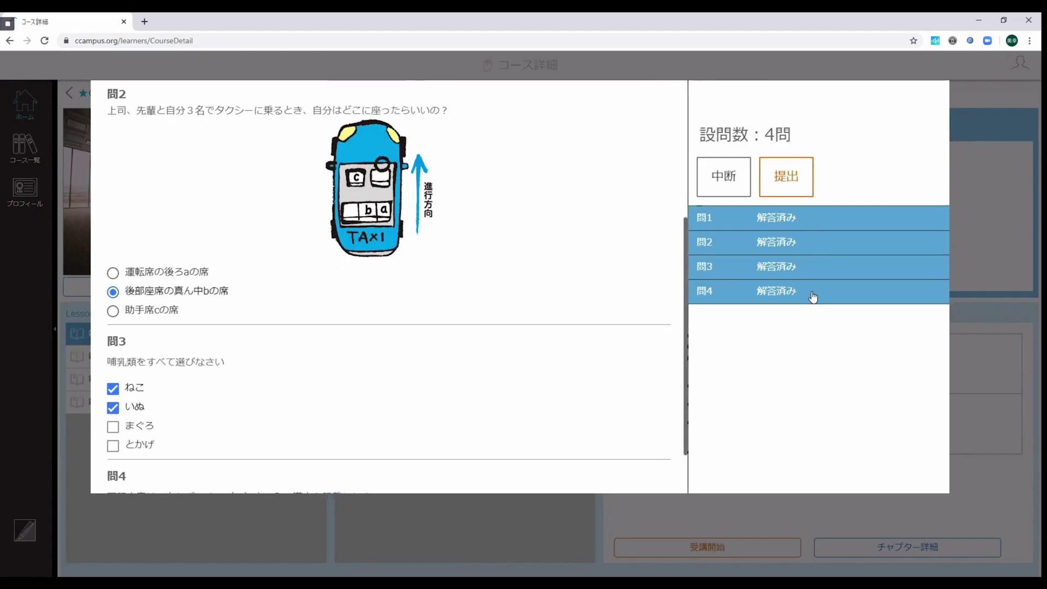
pyautogui.click(791, 164)
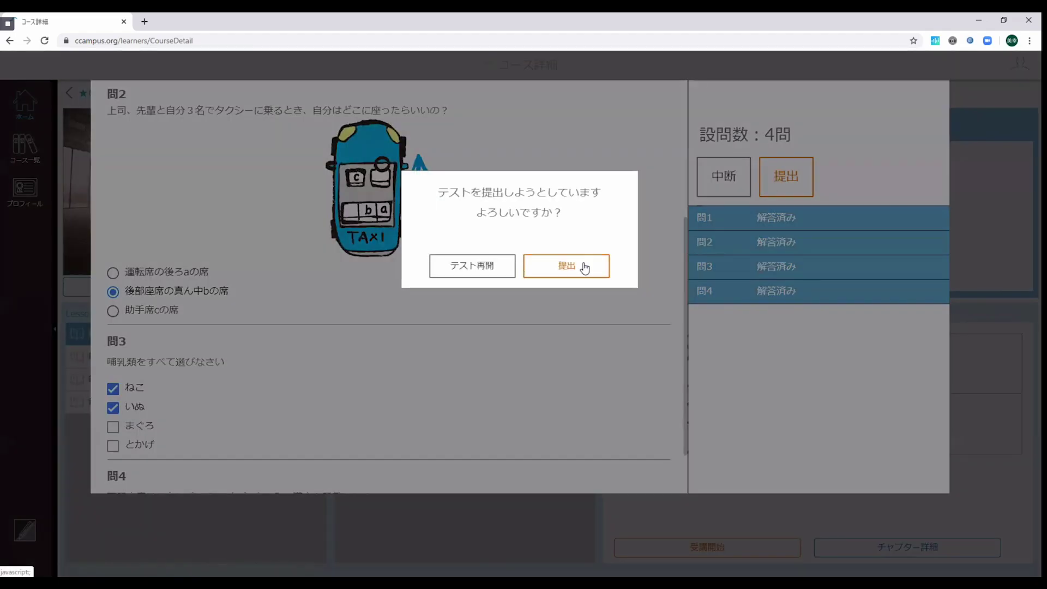
pyautogui.click(582, 264)
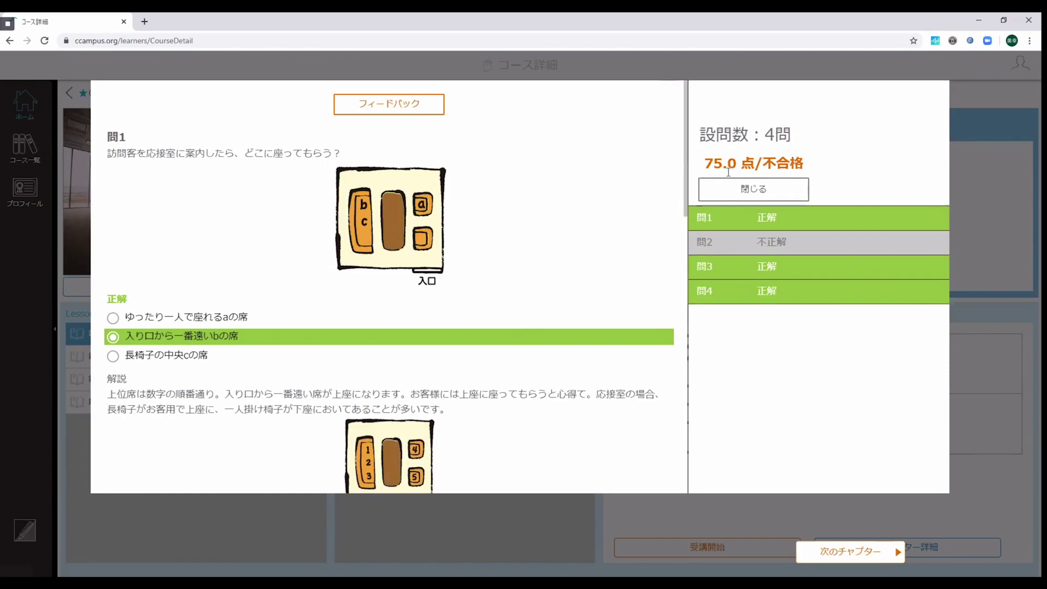
# Step: Review the graded answers and explanations for all questions, and close the test results
pyautogui.scroll(-5, 352, 201)
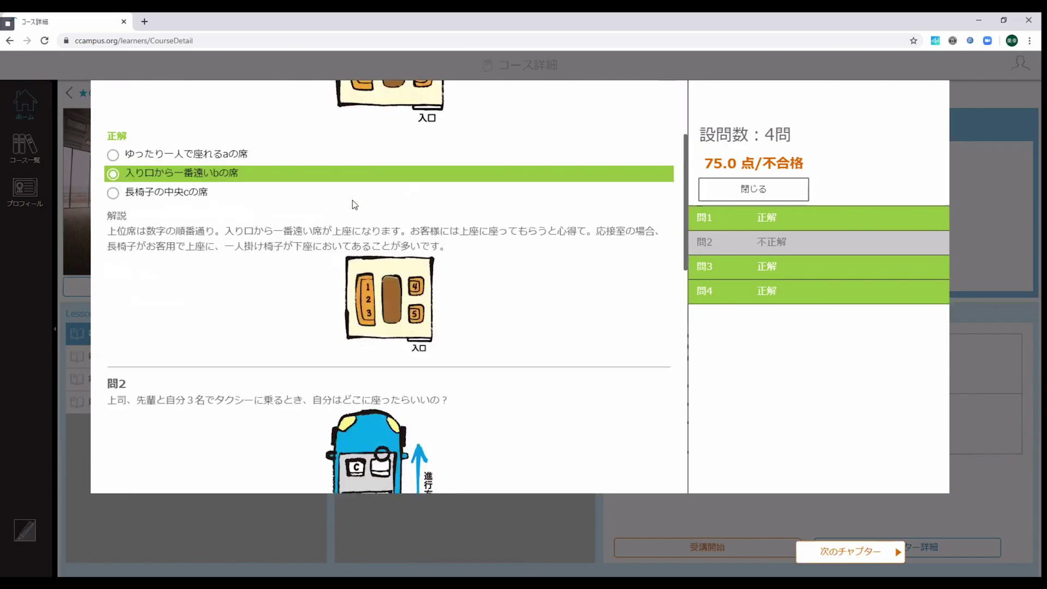
pyautogui.scroll(-10, 352, 202)
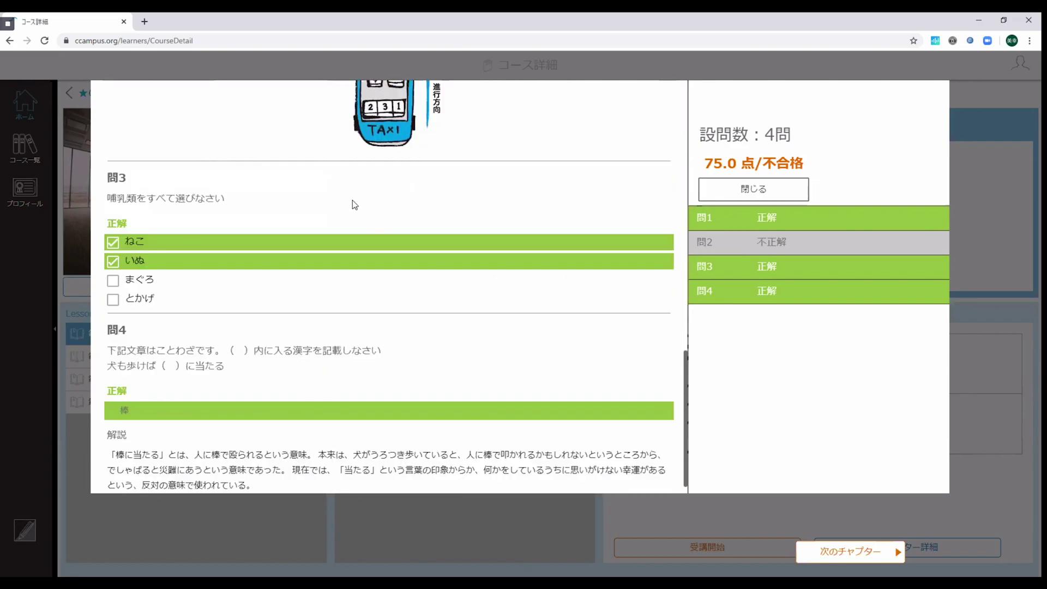
pyautogui.scroll(15, 352, 202)
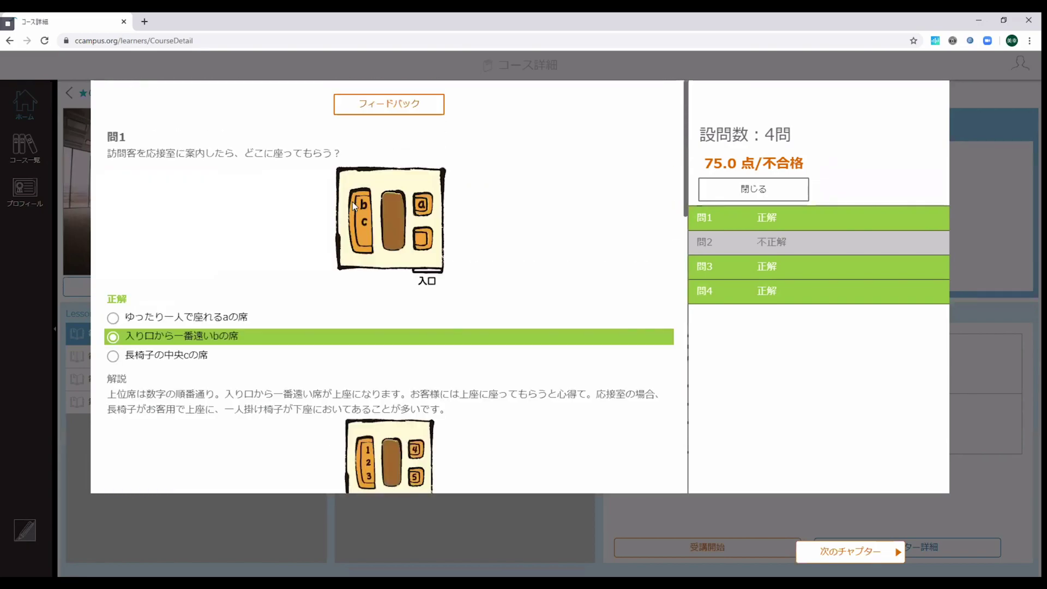
pyautogui.click(723, 190)
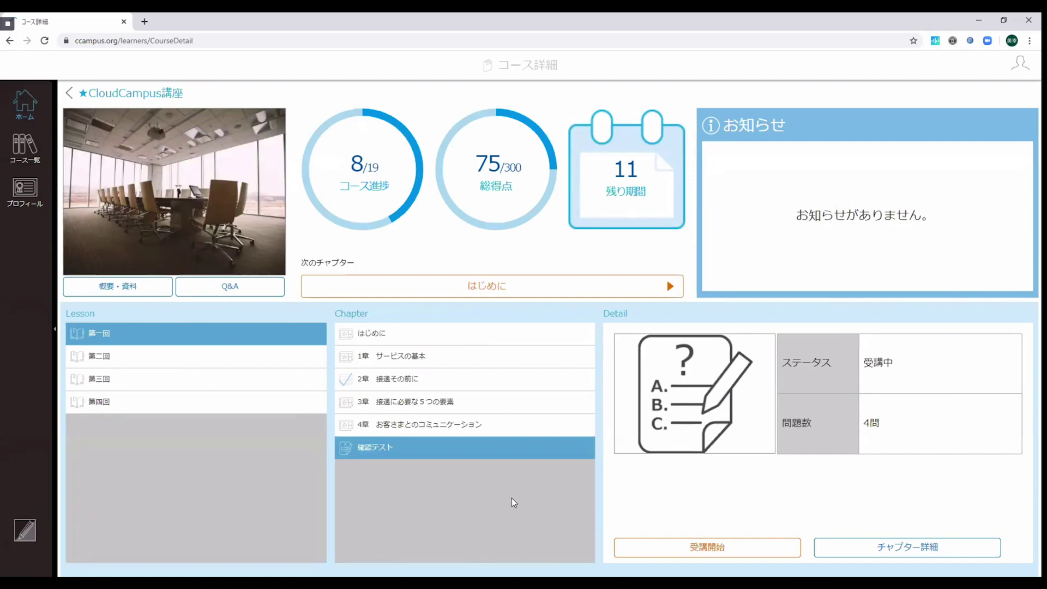
# Step: Preview the course page in the iPhone X device view, expanding the はじめに chapter of lesson 第一回, and return to the desktop view
pyautogui.hotkey('ctrl', 'shift', 'i')
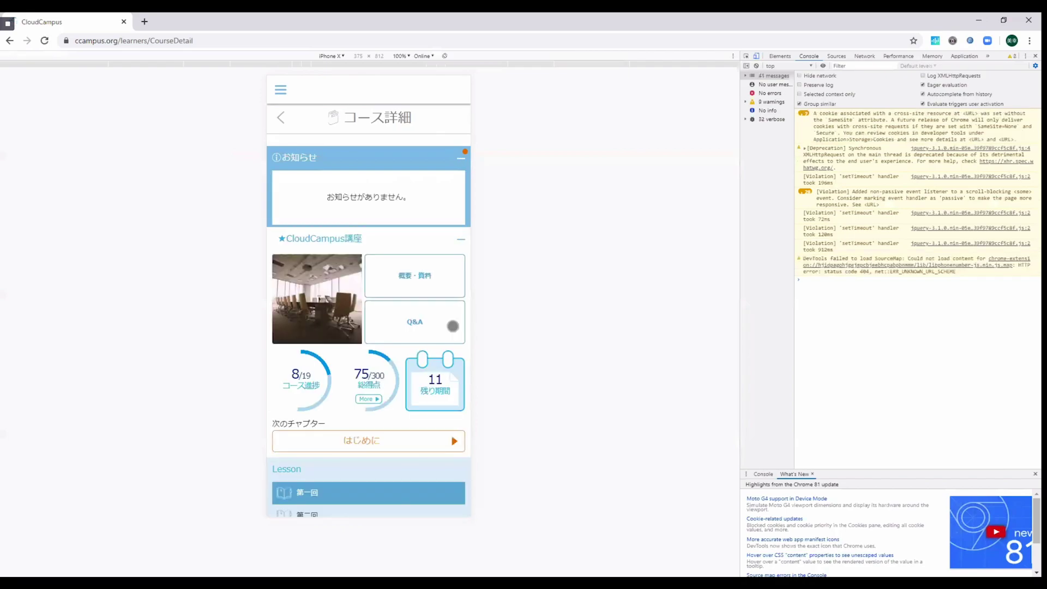
pyautogui.scroll(-2, 433, 322)
pyautogui.scroll(-1, 434, 322)
pyautogui.click(377, 315)
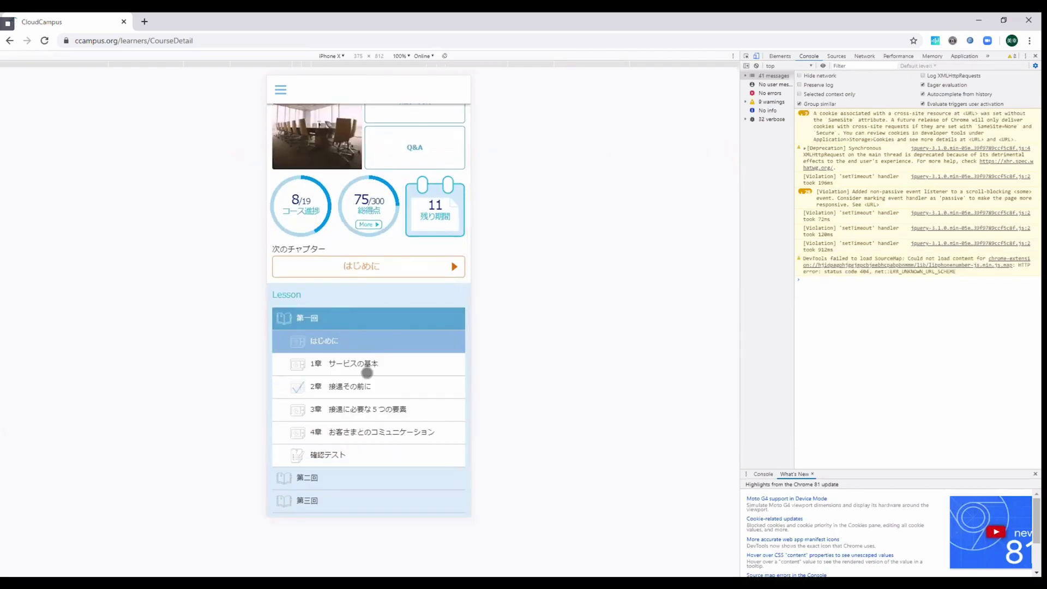
pyautogui.click(370, 346)
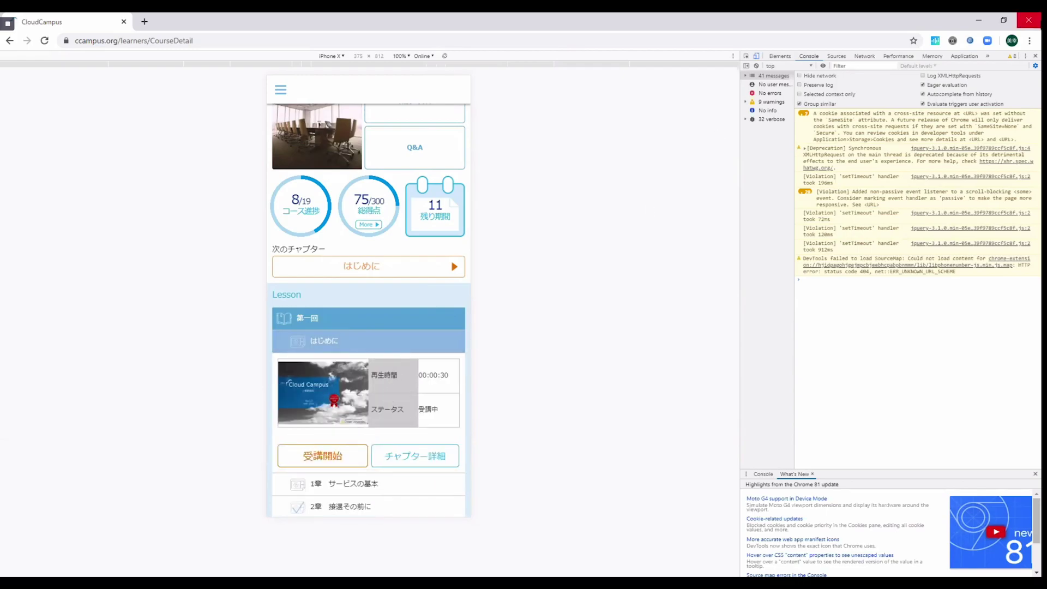
pyautogui.click(1035, 56)
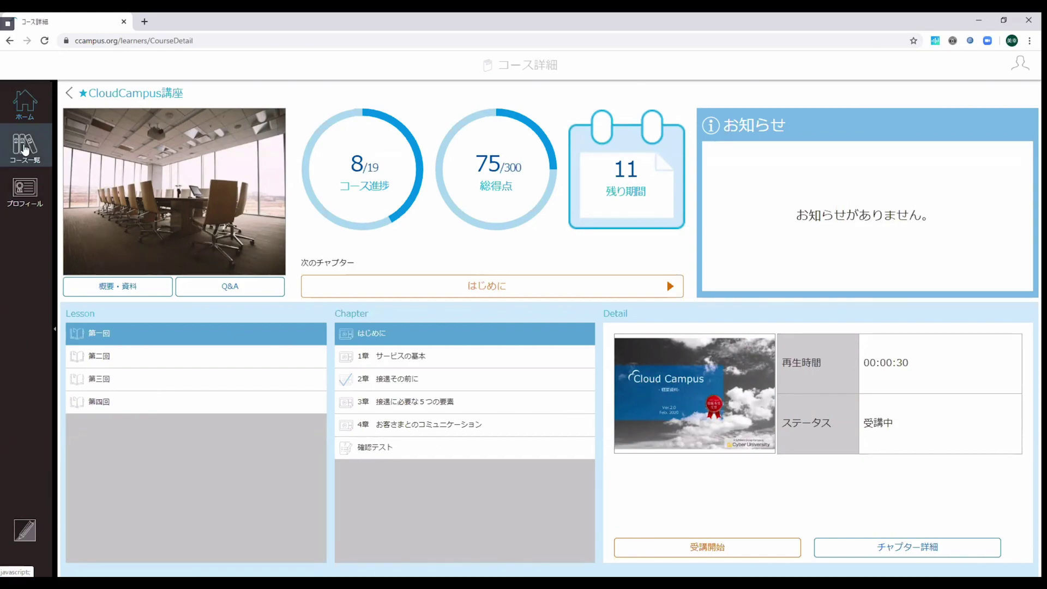
# Step: Switch the sidebar from the learner menu to the administrator menu
pyautogui.click(16, 536)
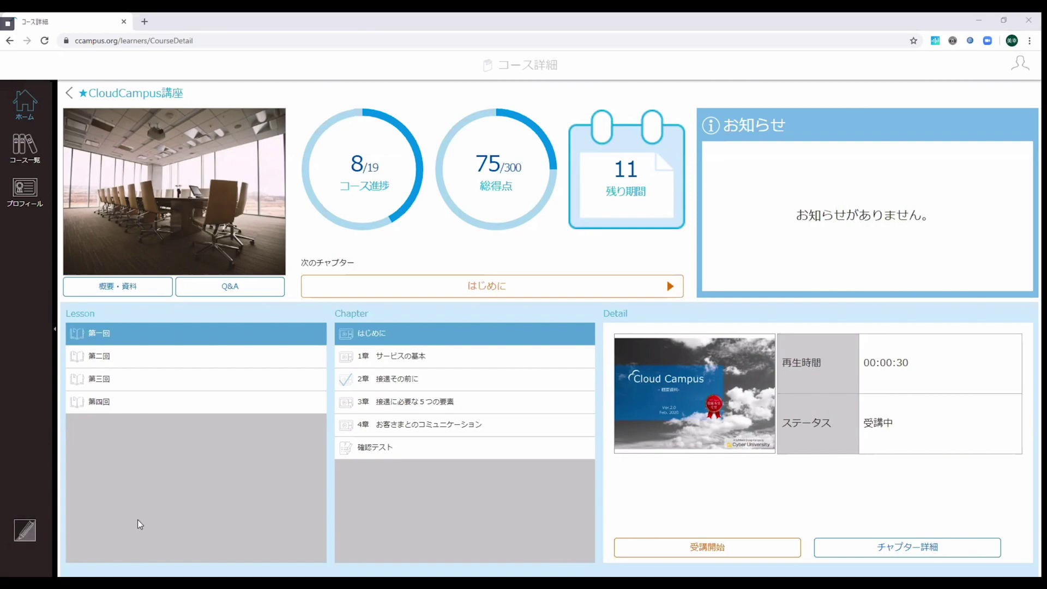
pyautogui.click(16, 549)
pyautogui.click(15, 550)
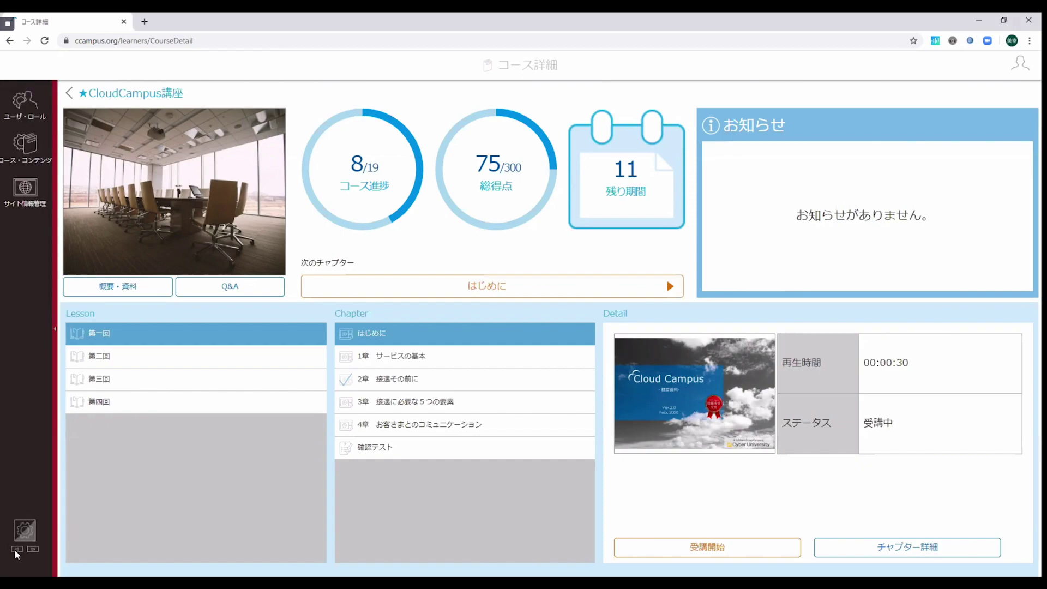
# Step: Open user management under ユーザ・ロール and examine the available 一括処理 options
pyautogui.click(27, 112)
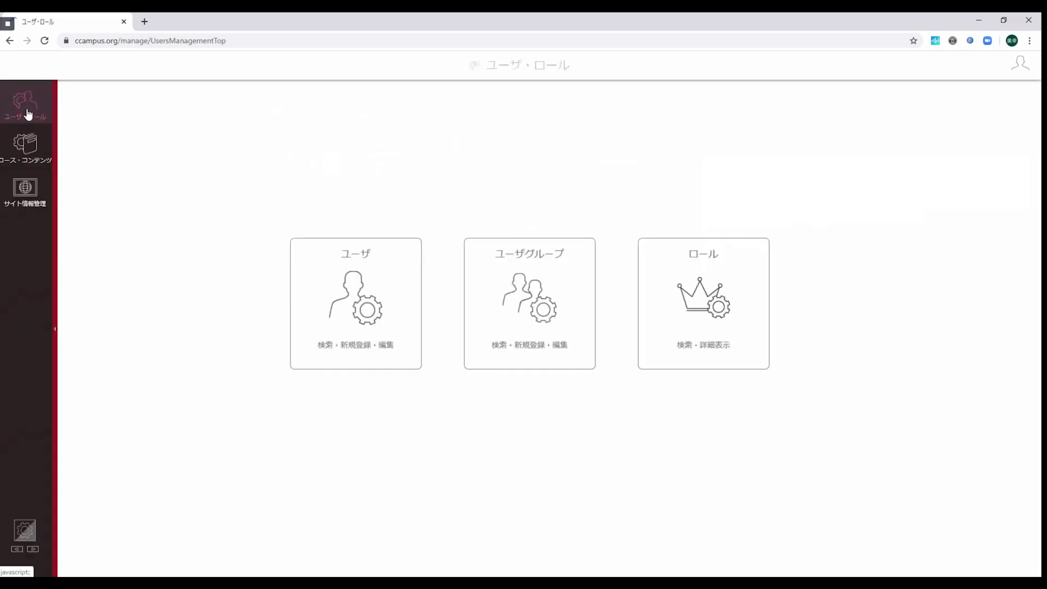
pyautogui.click(356, 300)
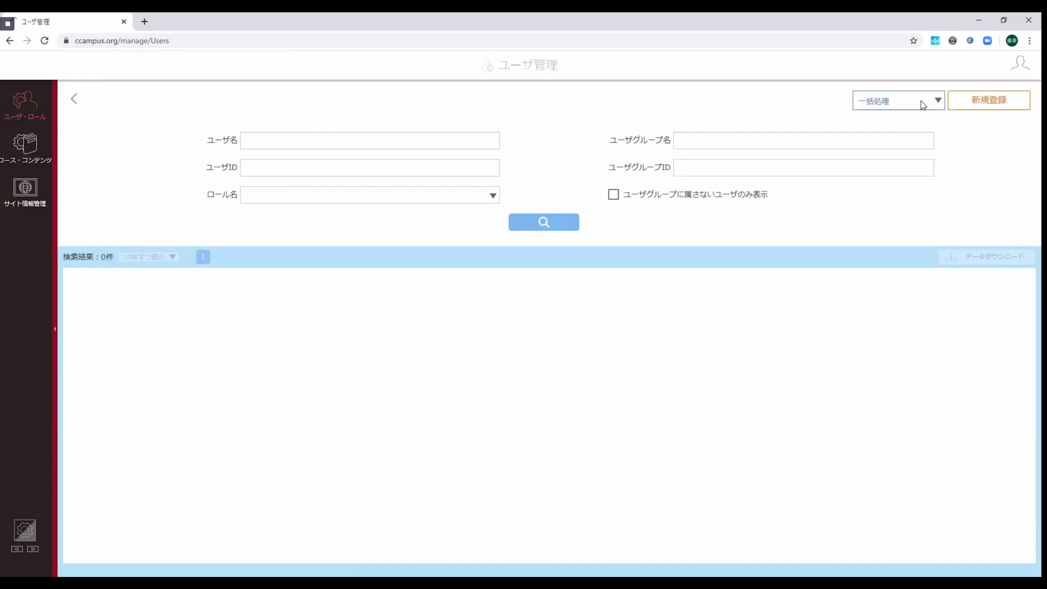
pyautogui.click(923, 105)
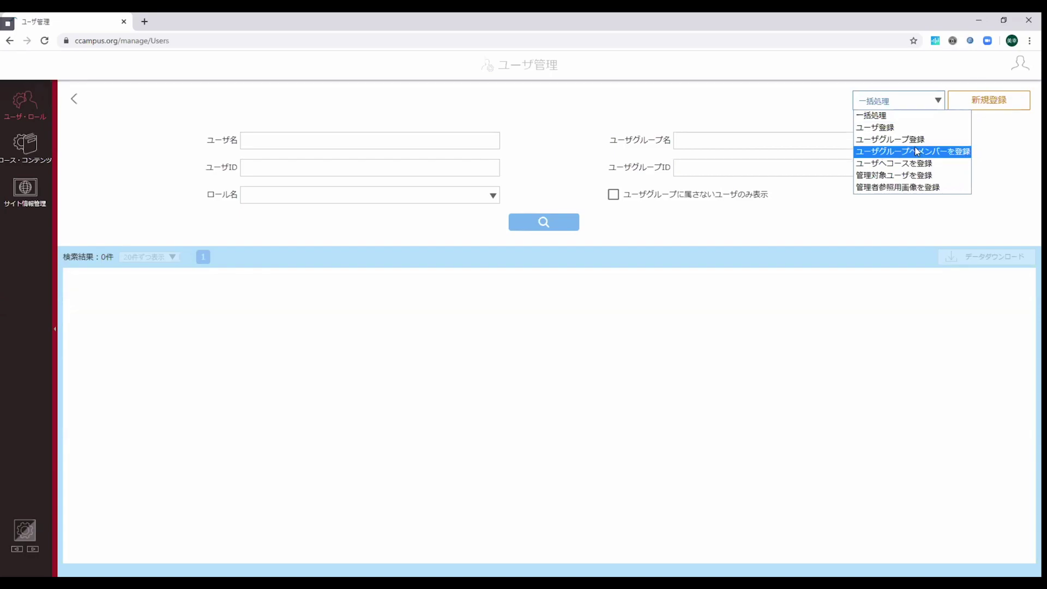
pyautogui.click(155, 108)
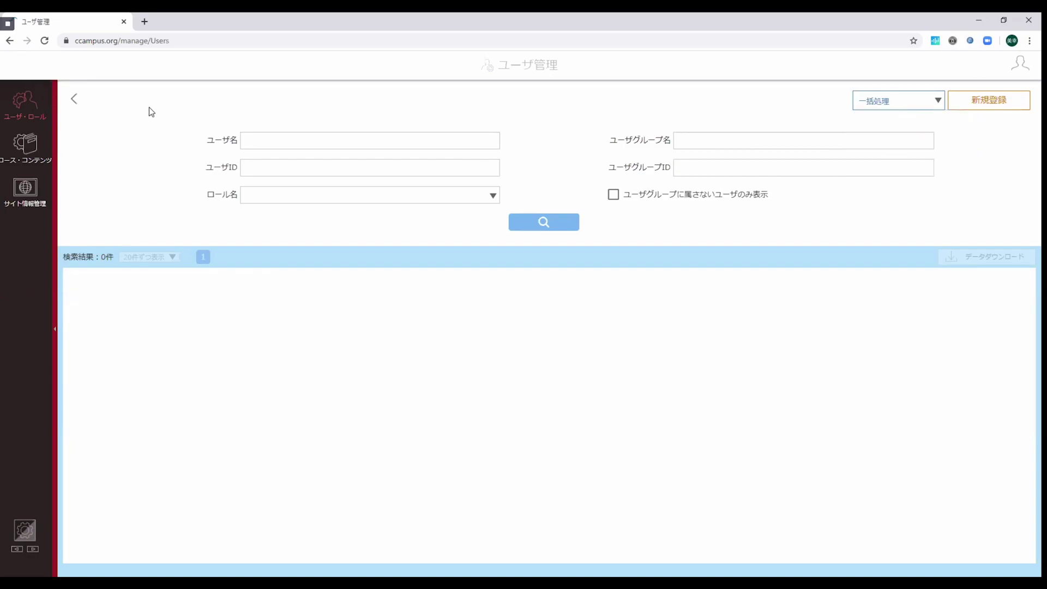
# Step: Open course management under コース・コンテンツ and start registering a new course
pyautogui.click(20, 164)
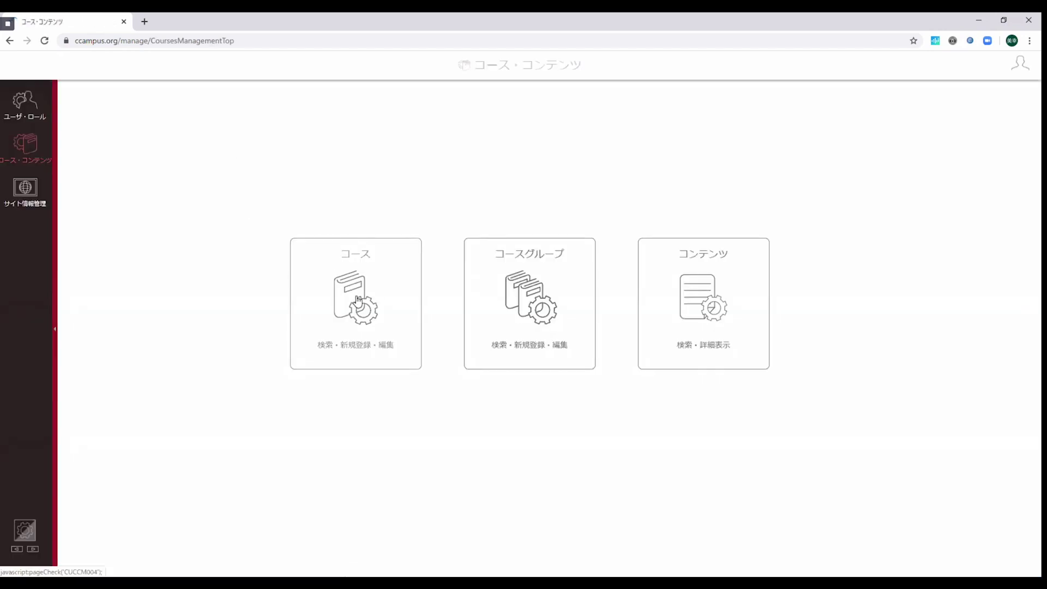
pyautogui.click(358, 299)
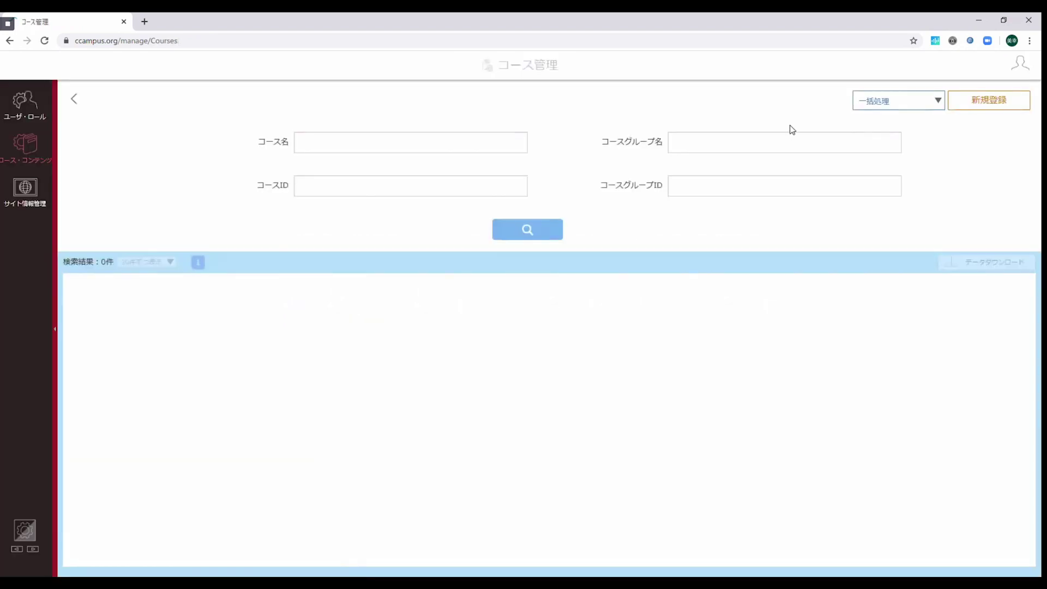
pyautogui.click(997, 106)
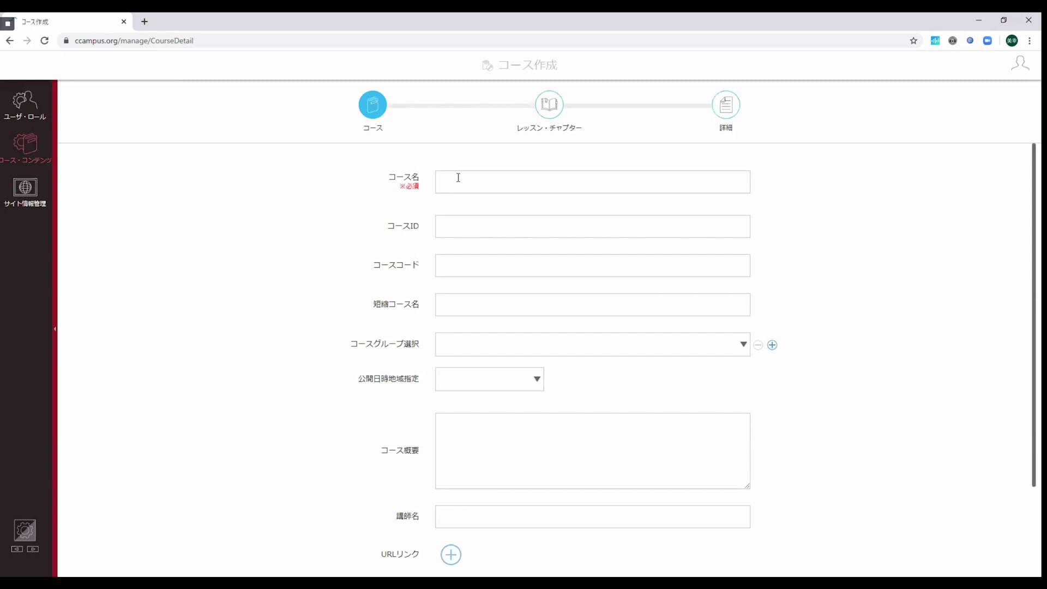
# Step: Name the new course IT基礎, leave the optional fields empty, and proceed to the lesson and chapter setup
pyautogui.write('kiso')
pyautogui.press('space')
pyautogui.scroll(-2, 872, 260)
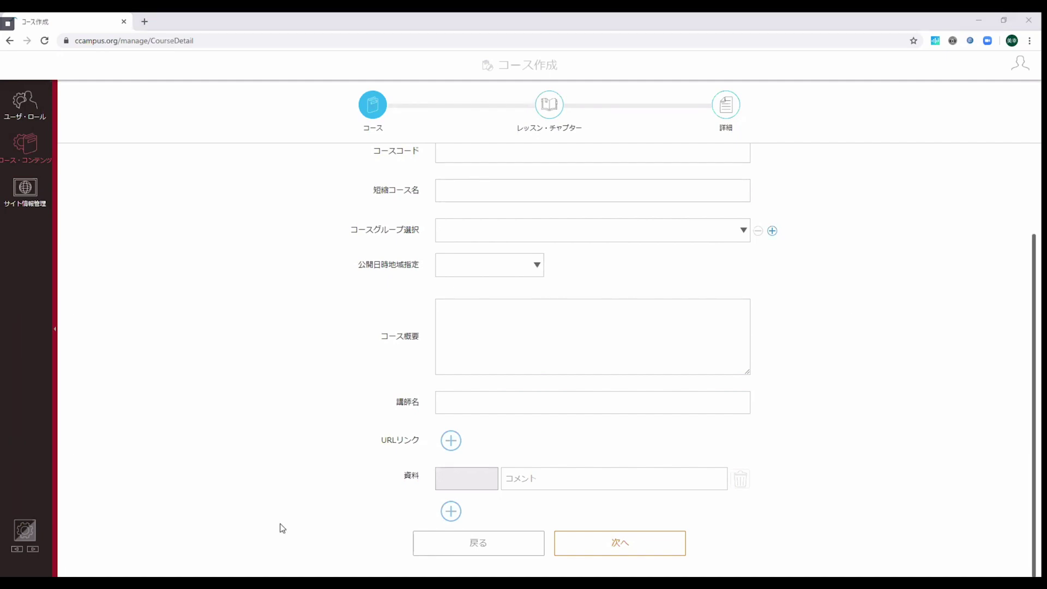
pyautogui.click(647, 548)
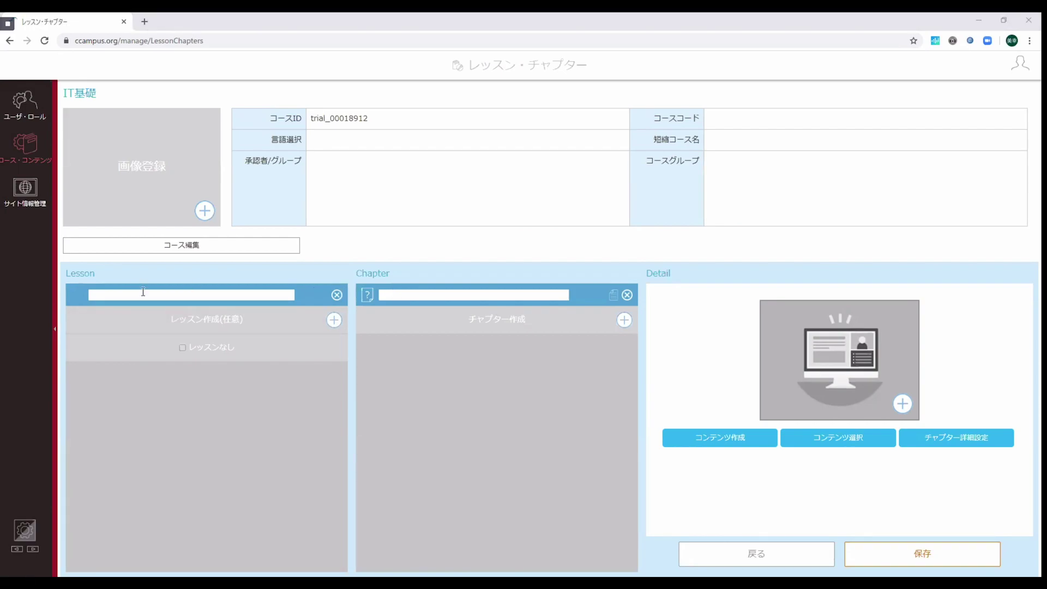
# Step: Name the first lesson of the IT基礎 course 第一回
pyautogui.write('第一回')
pyautogui.press('Return')
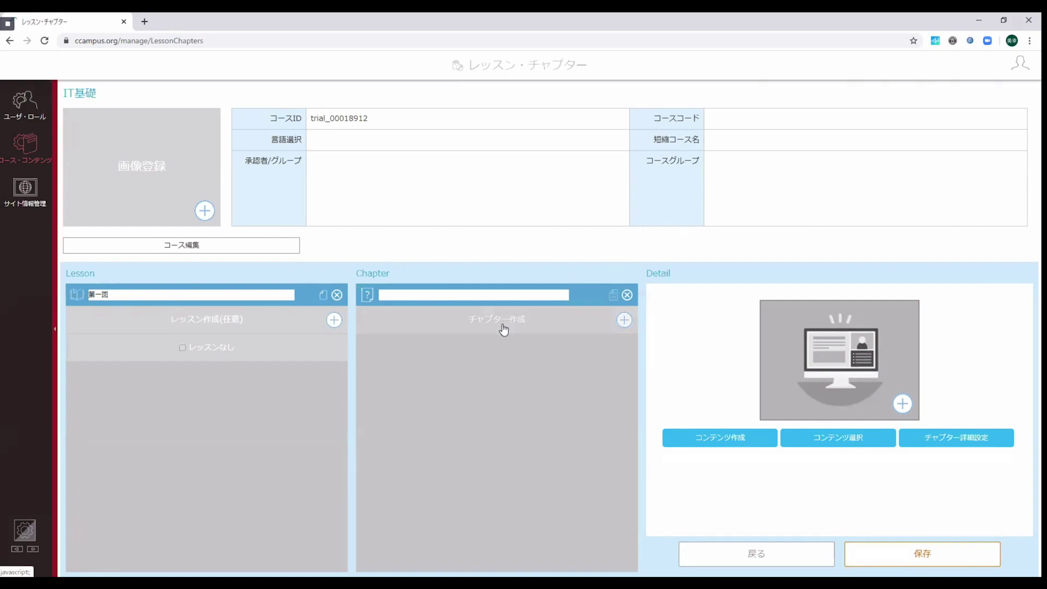
# Step: Name the first chapter 第一章 and add two more chapters to the lesson, named 第二章 and テスト
pyautogui.write('第一章')
pyautogui.press('Return')
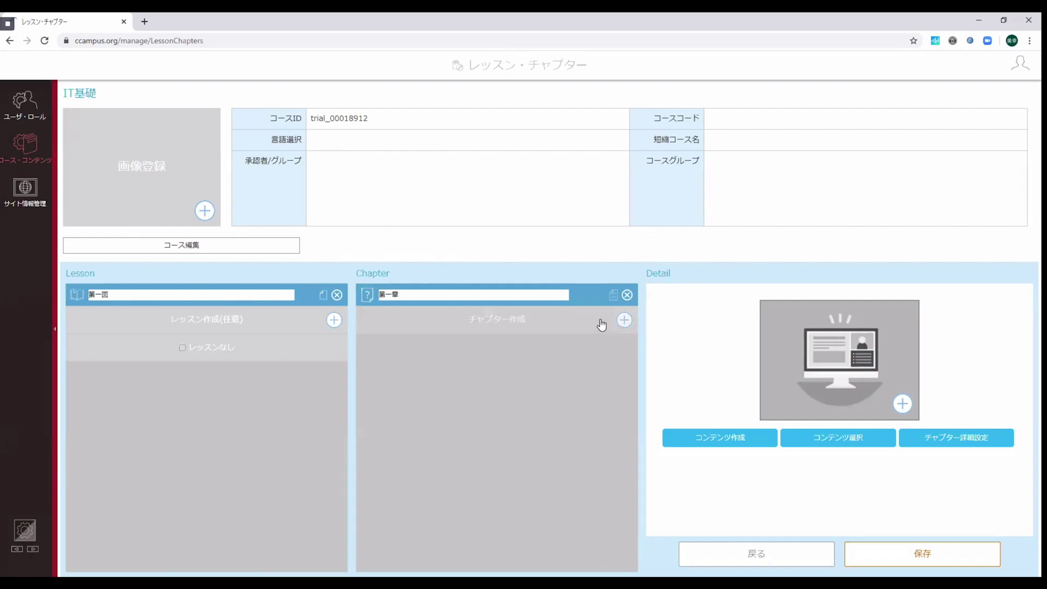
pyautogui.click(624, 320)
pyautogui.write('だいにしょう')
pyautogui.press('space')
pyautogui.press('Return')
pyautogui.click(624, 343)
pyautogui.write('てすと')
pyautogui.press('space')
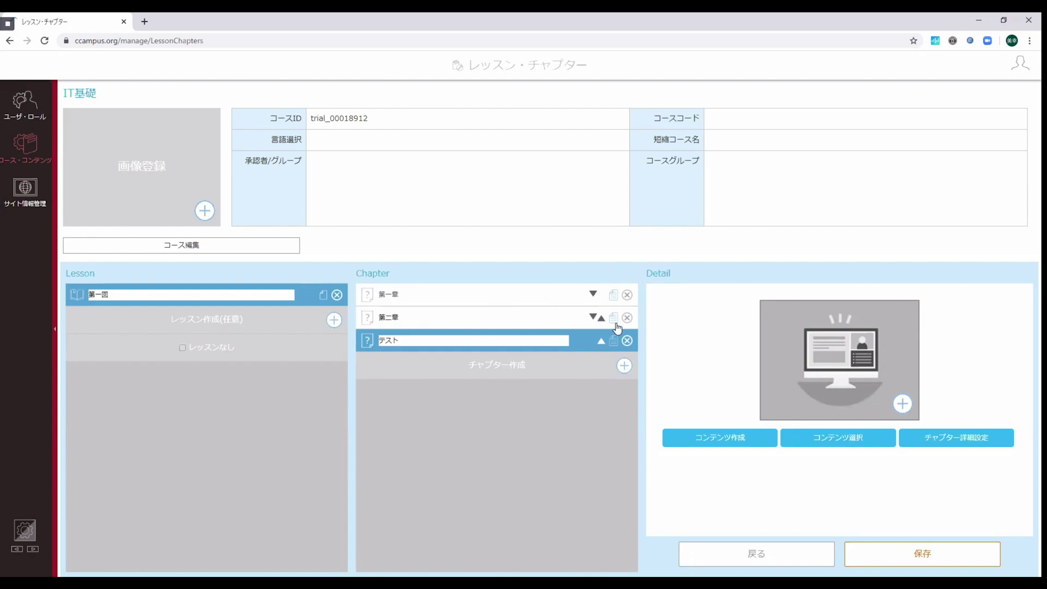
# Step: Move chapter 第二章 above 第一章 and put the chapters back in their original order
pyautogui.click(601, 317)
pyautogui.click(593, 294)
# Step: Start creating ビデオ+スライド content for chapter 第一章, saving the edited lesson and chapter data
pyautogui.click(431, 301)
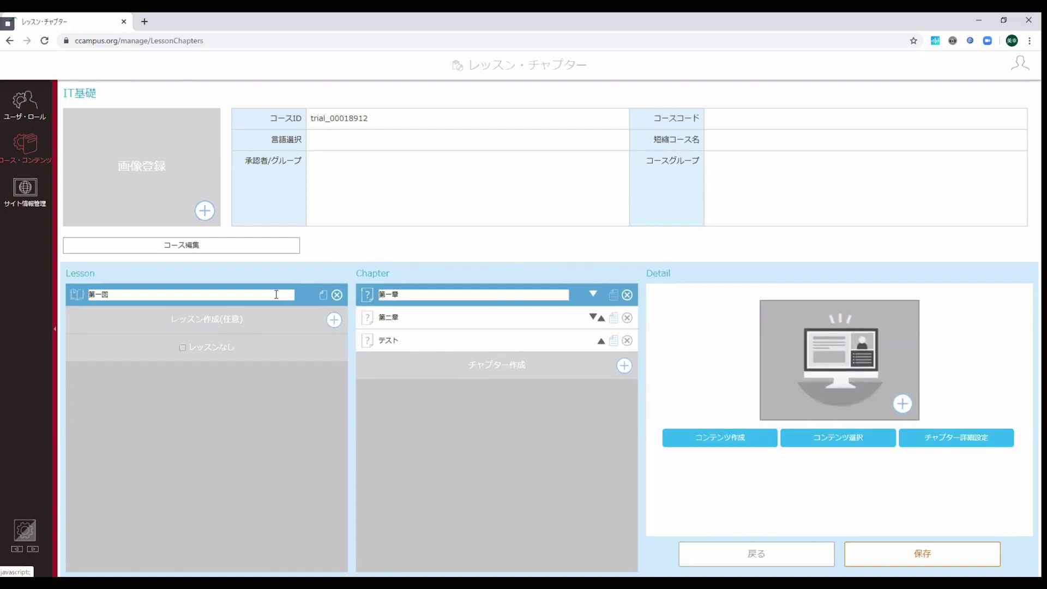
pyautogui.click(705, 439)
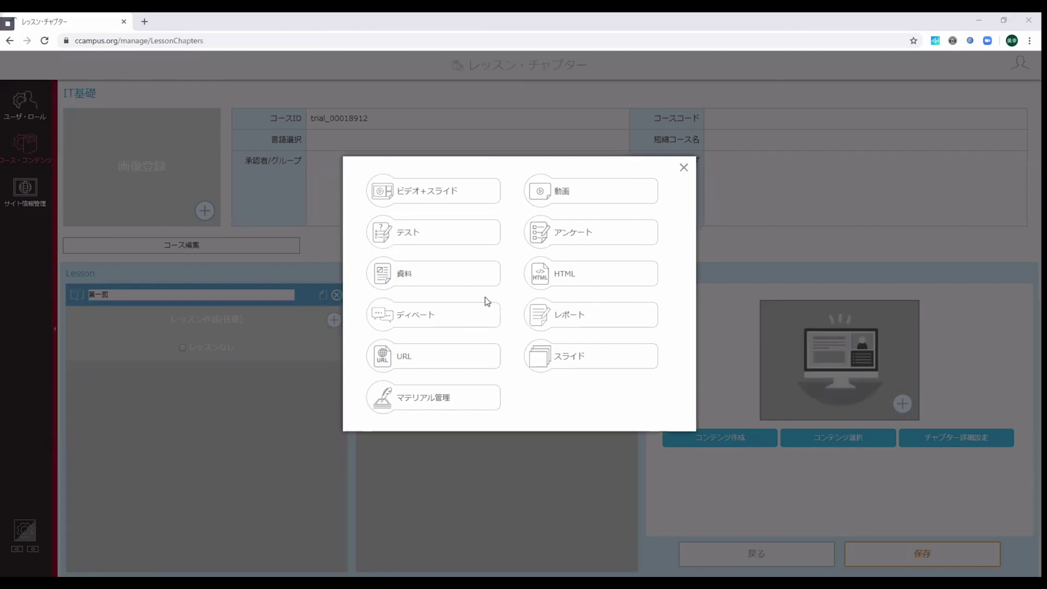
pyautogui.click(436, 190)
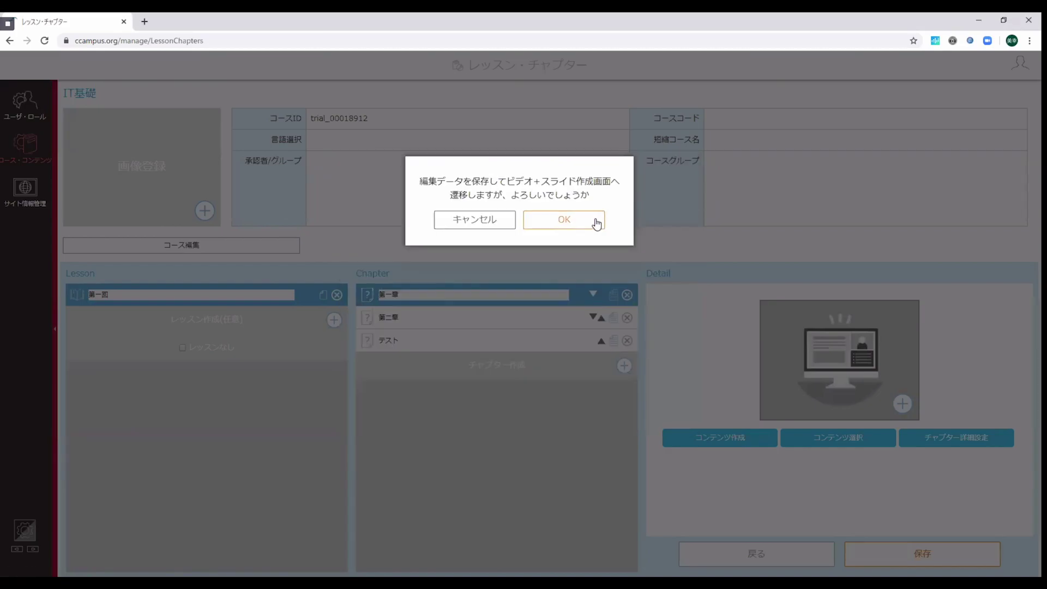
pyautogui.click(596, 220)
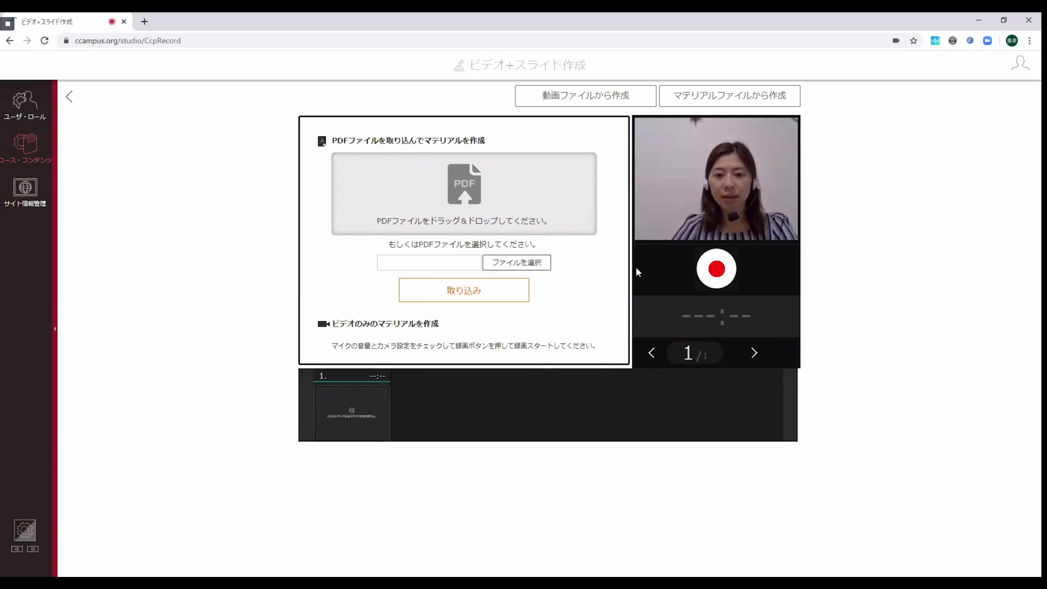
# Step: Import the PDF file CloudCampus紹介資料 as the slides of the new material
pyautogui.click(525, 266)
pyautogui.click(279, 198)
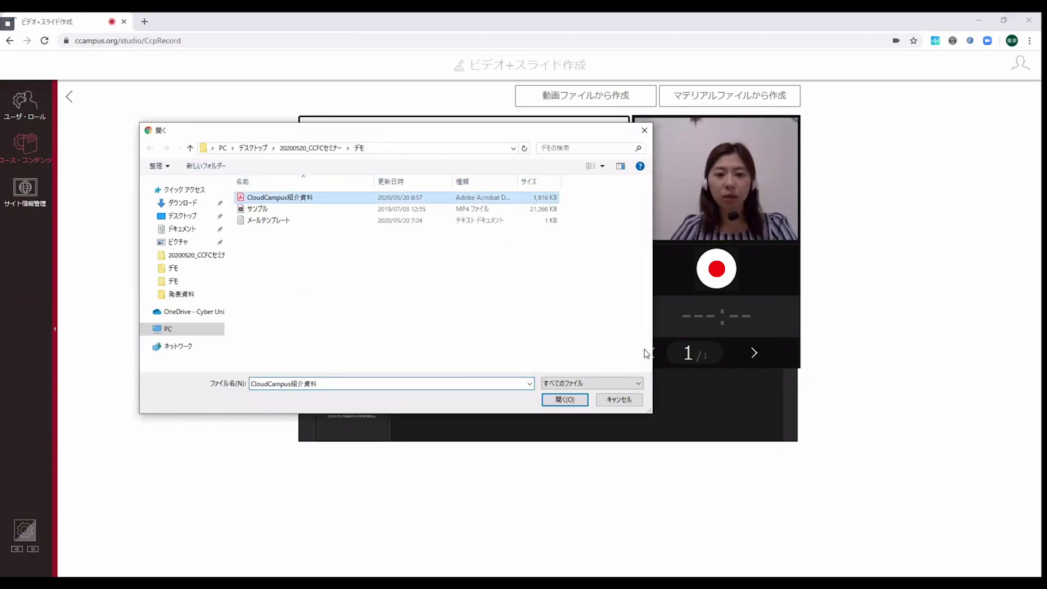
pyautogui.click(564, 399)
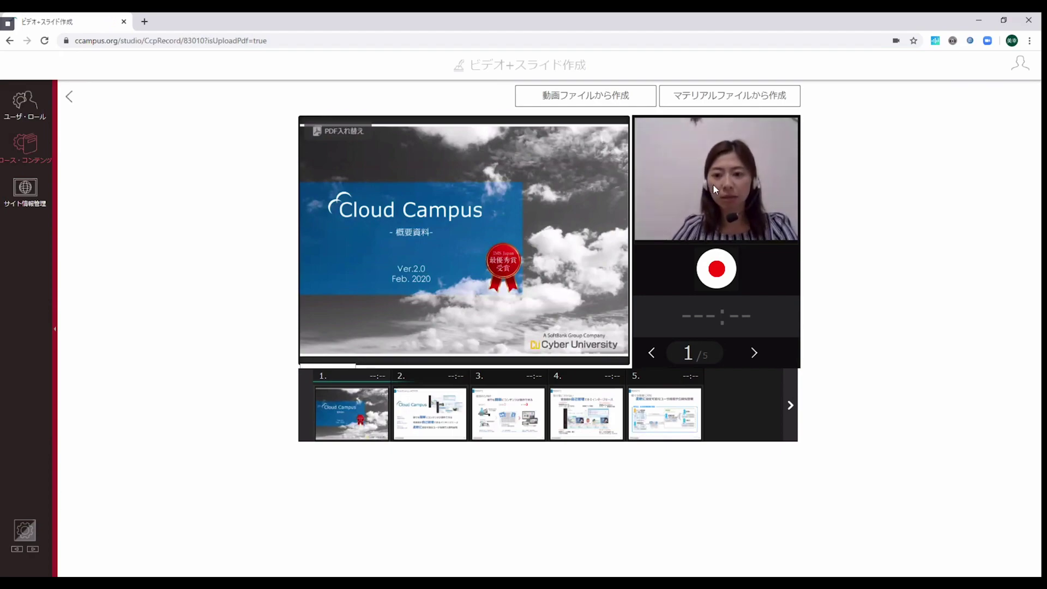
# Step: Record a webcam video while advancing through all five slides, and stop the recording on the last slide
pyautogui.click(716, 269)
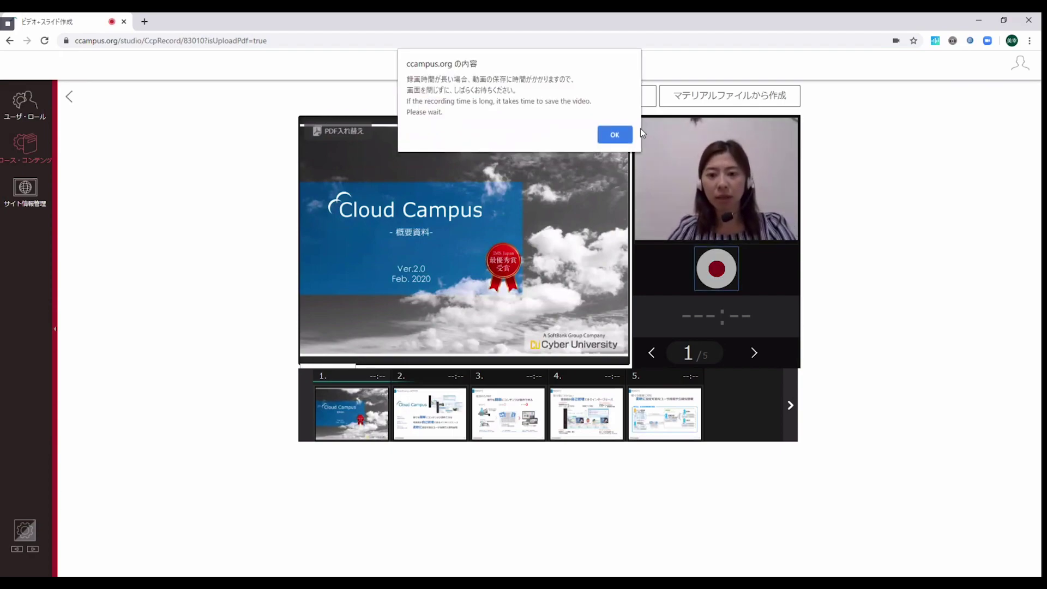
pyautogui.click(614, 134)
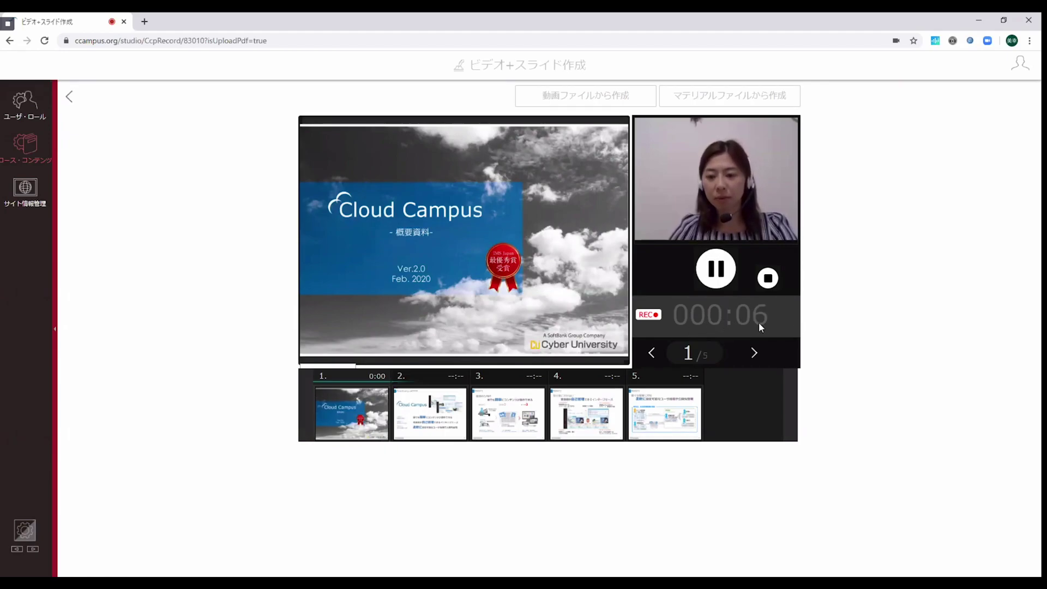
pyautogui.click(757, 352)
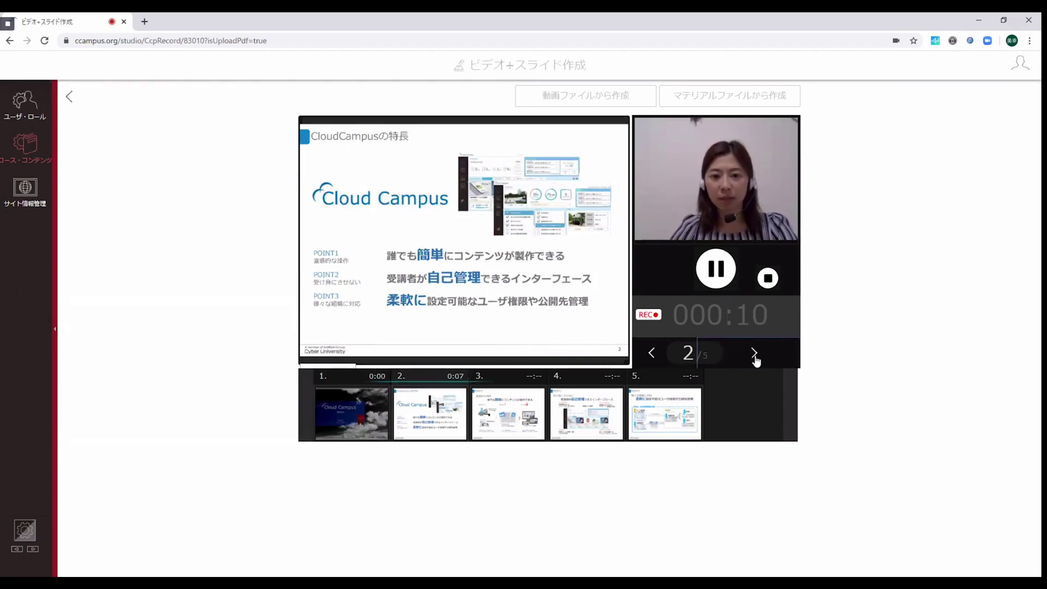
pyautogui.click(756, 357)
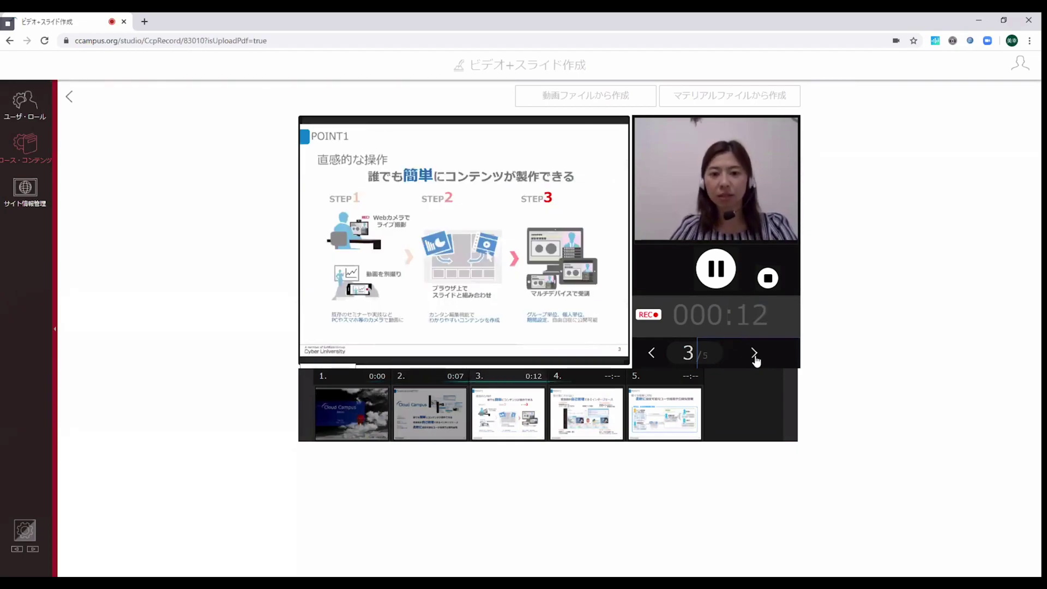
pyautogui.click(756, 358)
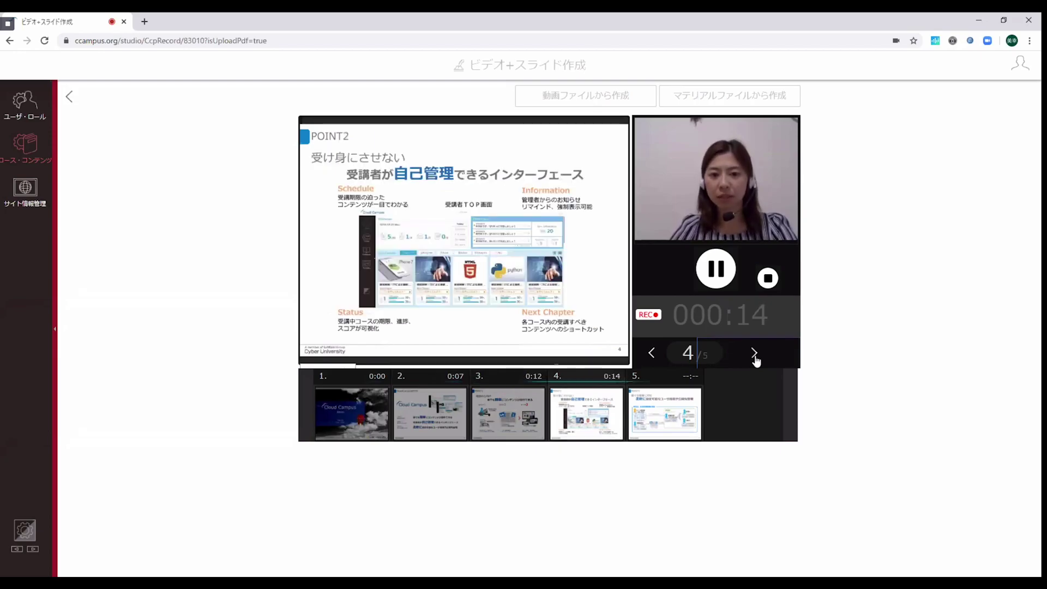
pyautogui.click(755, 355)
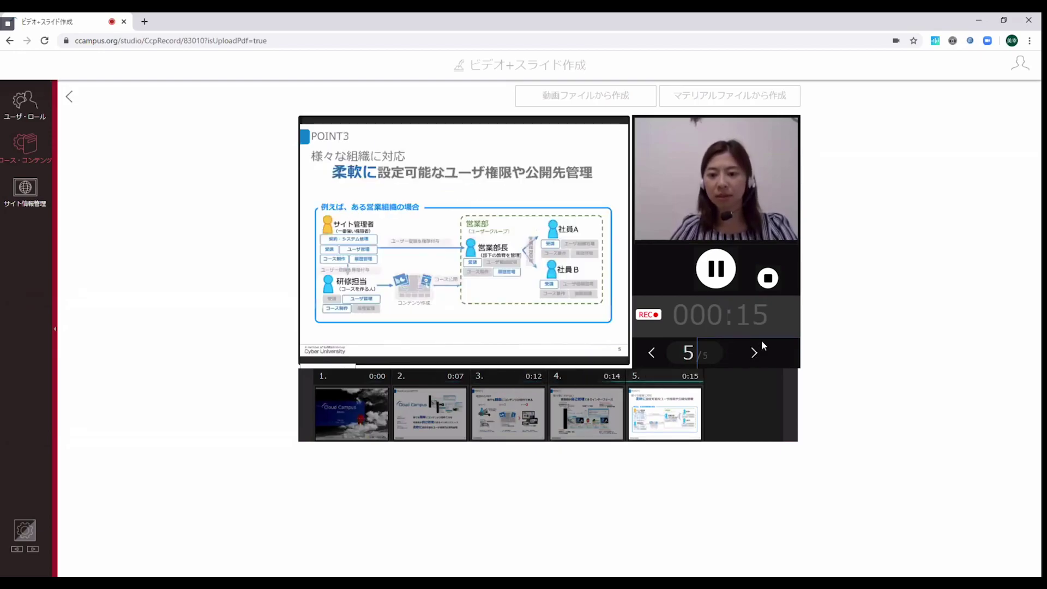
pyautogui.click(768, 278)
pyautogui.click(556, 313)
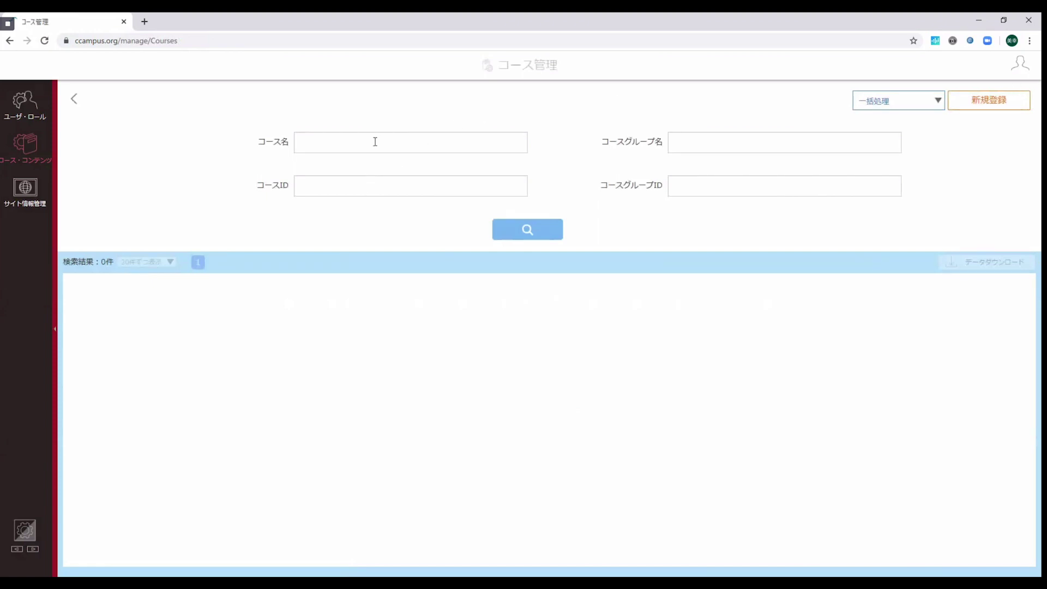
# Step: Search the courses by the name IT and open the lesson and chapter setup of the IT基礎 course trial_00018912
pyautogui.press('Return')
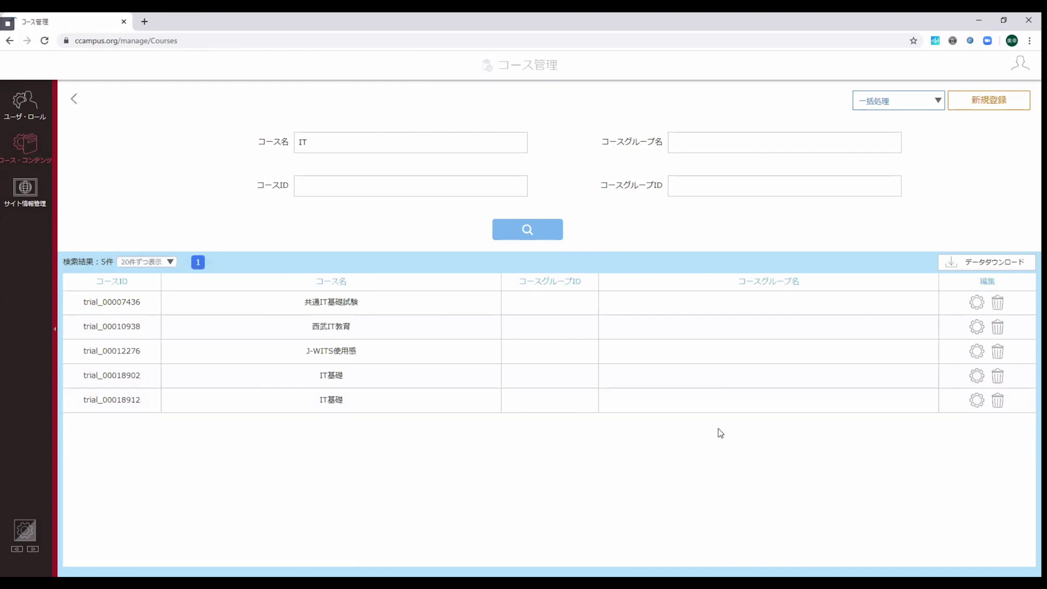
pyautogui.click(975, 401)
pyautogui.click(566, 188)
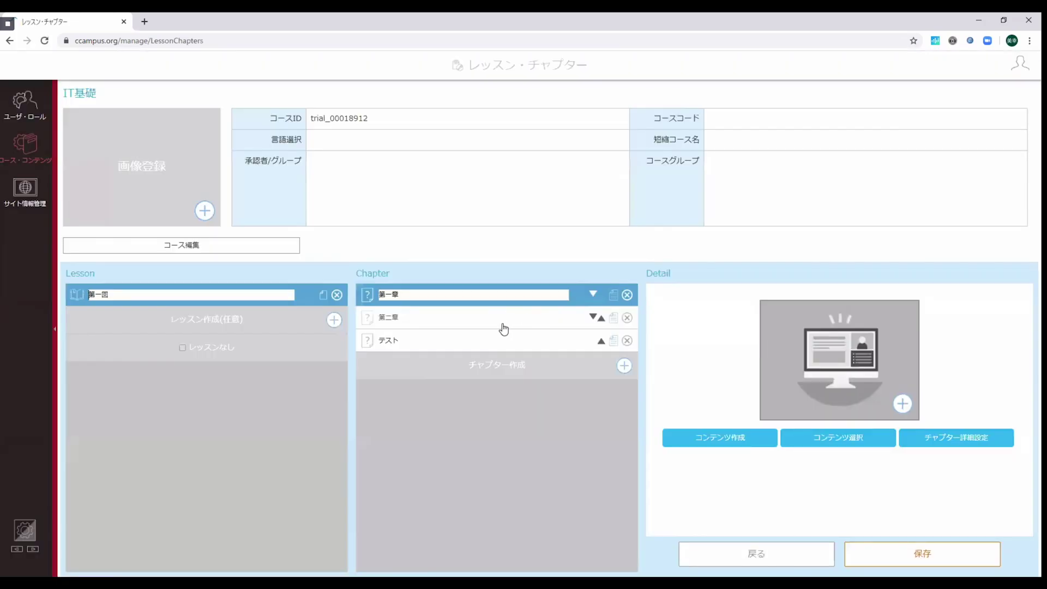
# Step: Start creating ビデオ+スライド content for chapter 第二章
pyautogui.click(500, 326)
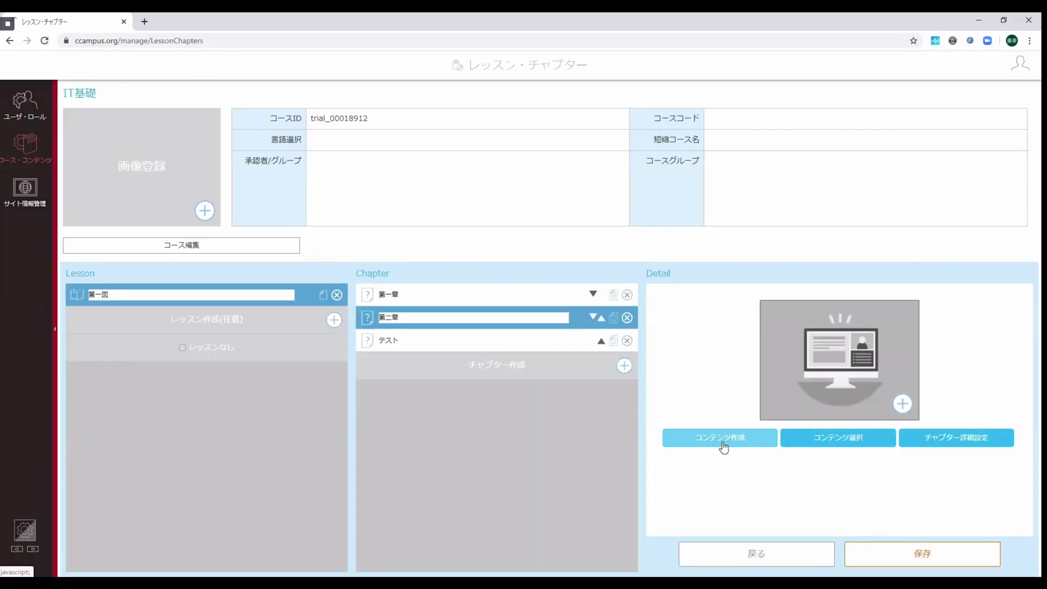
pyautogui.click(723, 444)
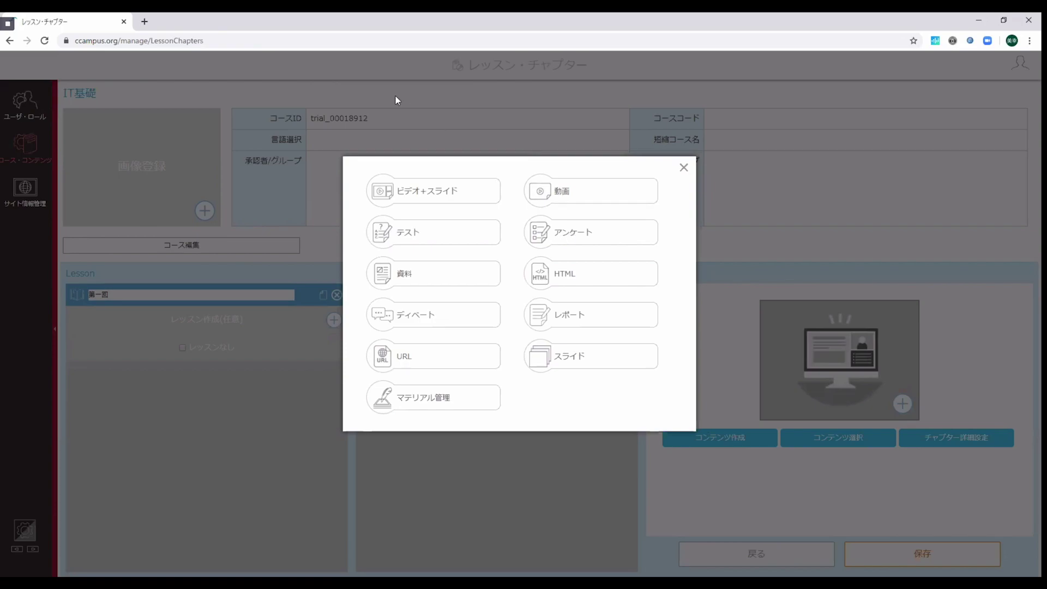
pyautogui.click(450, 192)
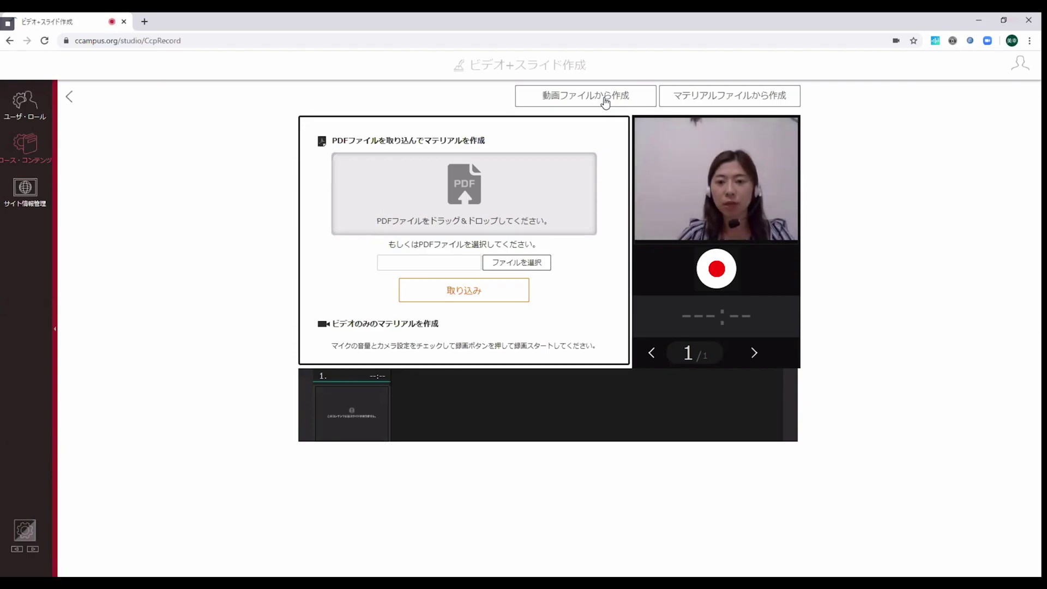
# Step: Try to create the material from the video file サンプル, and return to the lesson and chapter setup
pyautogui.click(606, 101)
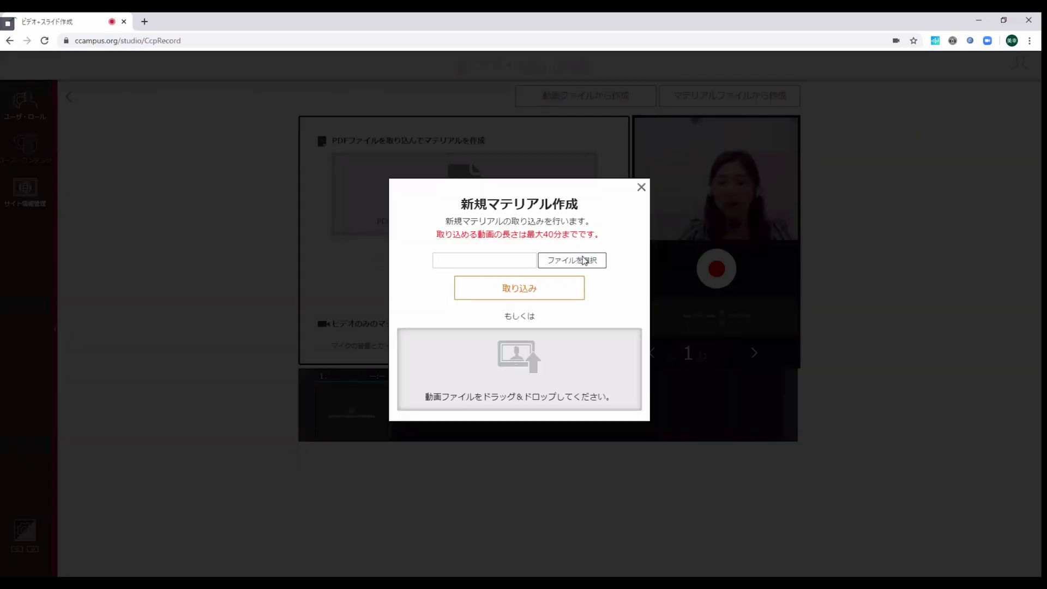
pyautogui.click(585, 261)
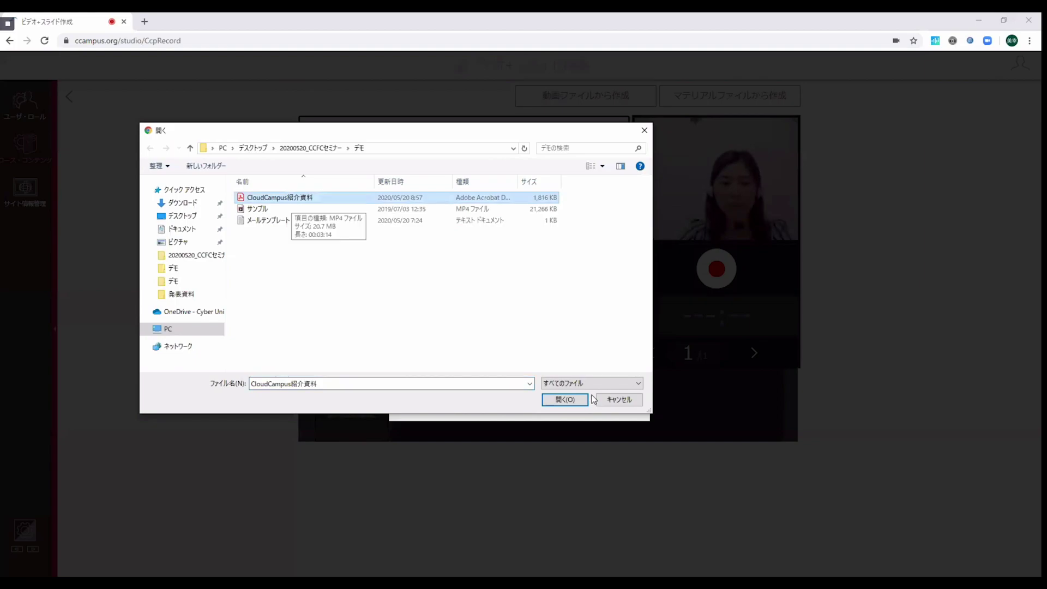
pyautogui.click(270, 211)
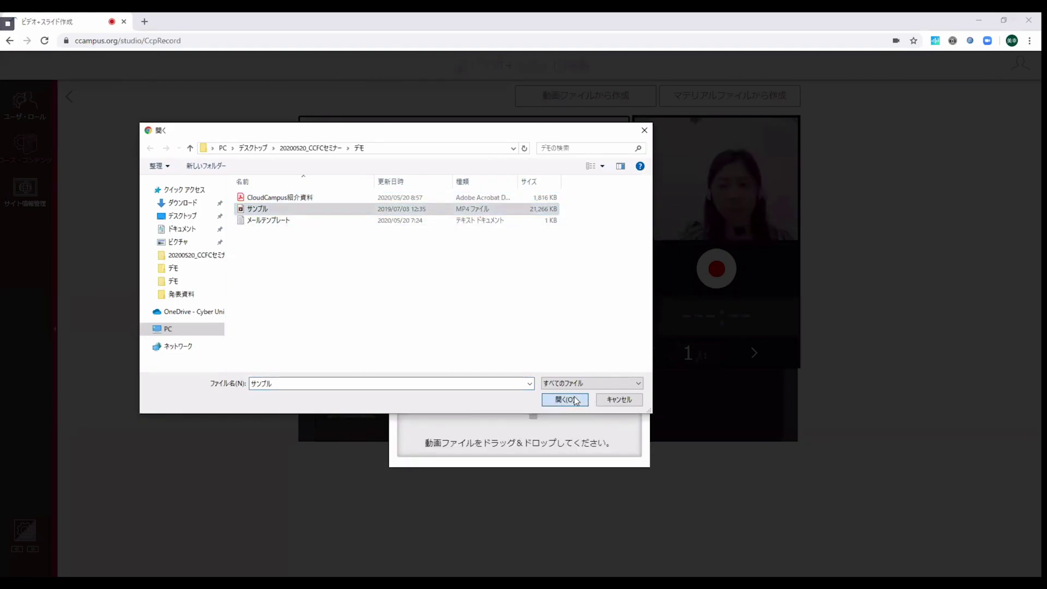
pyautogui.press('Return')
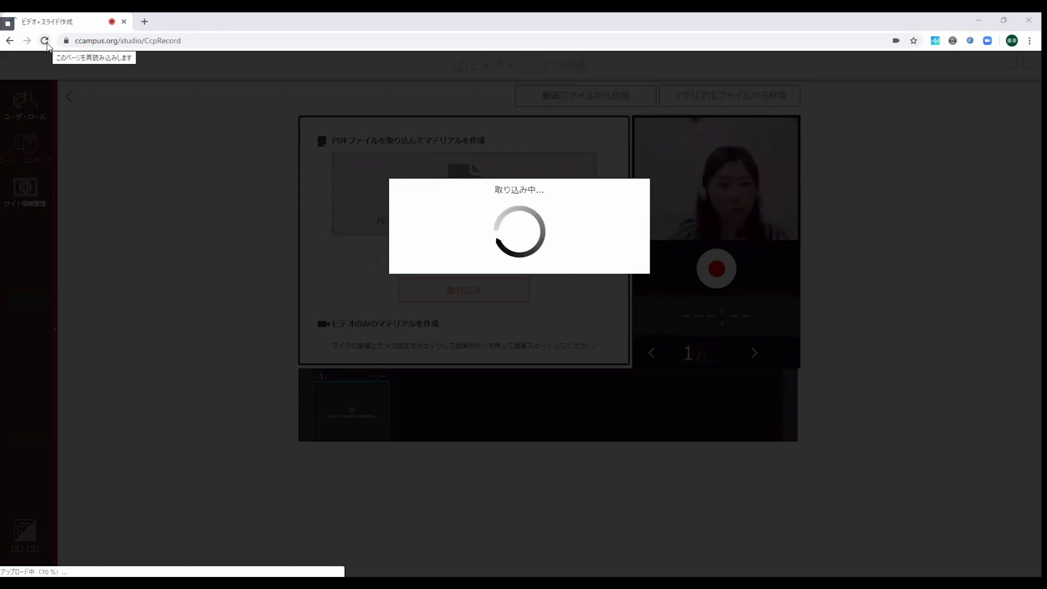
pyautogui.click(48, 46)
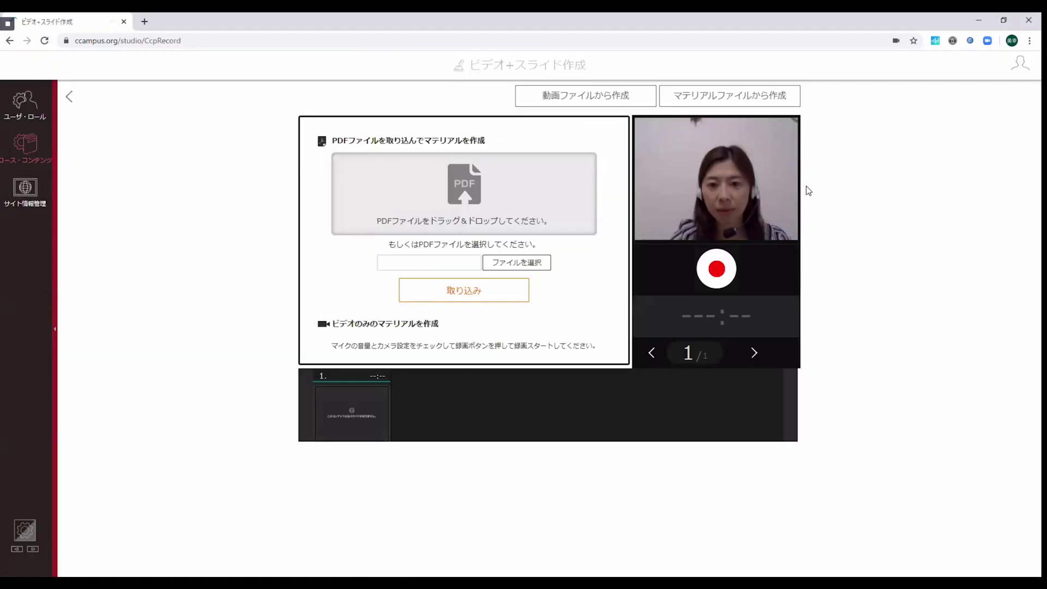
pyautogui.hotkey('alt', 'Left')
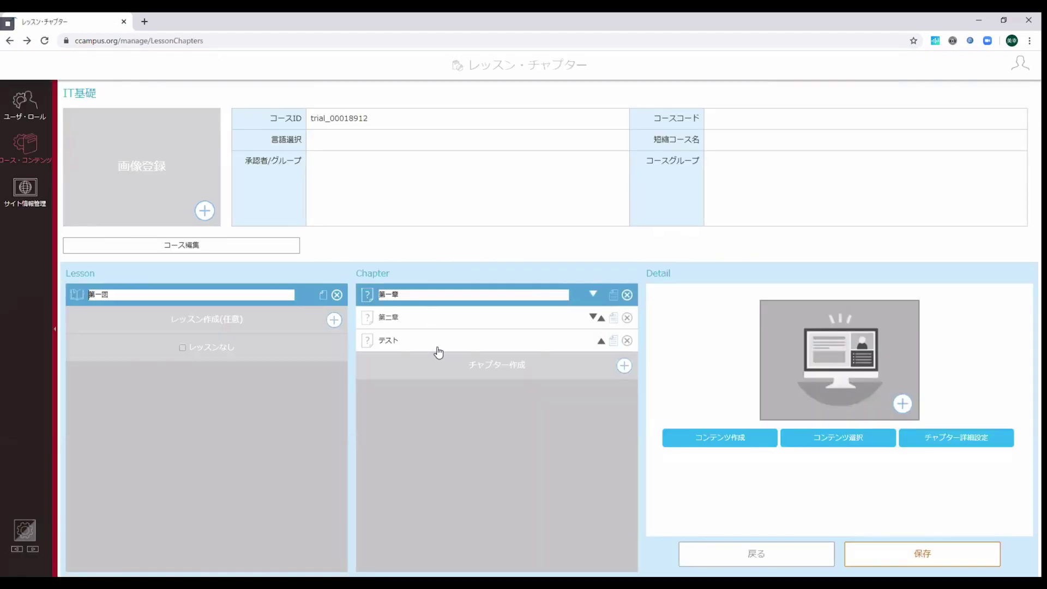
# Step: Start creating テスト content for the chapter テスト
pyautogui.click(435, 340)
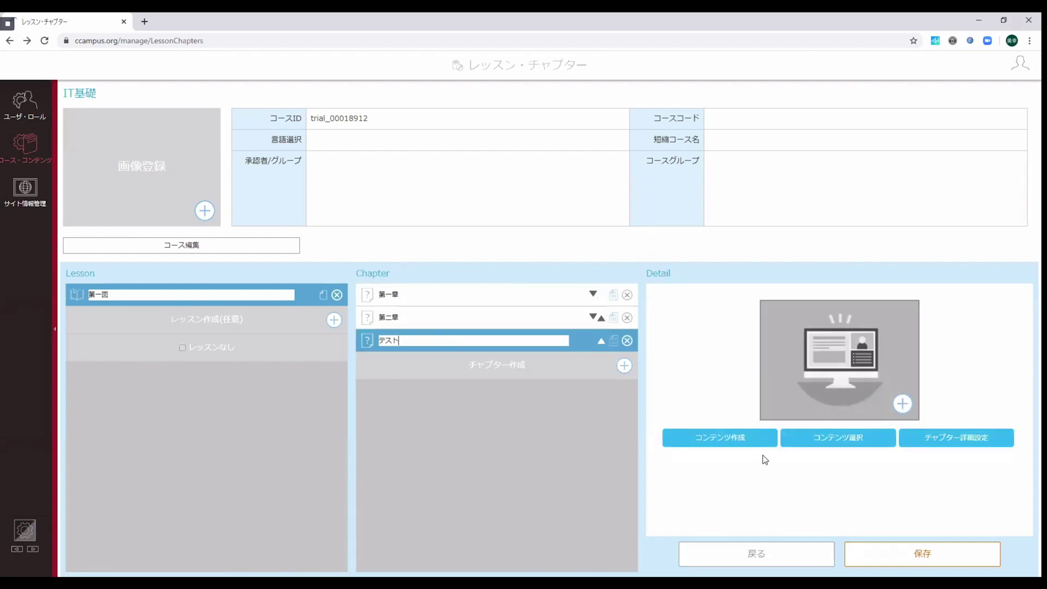
pyautogui.click(725, 439)
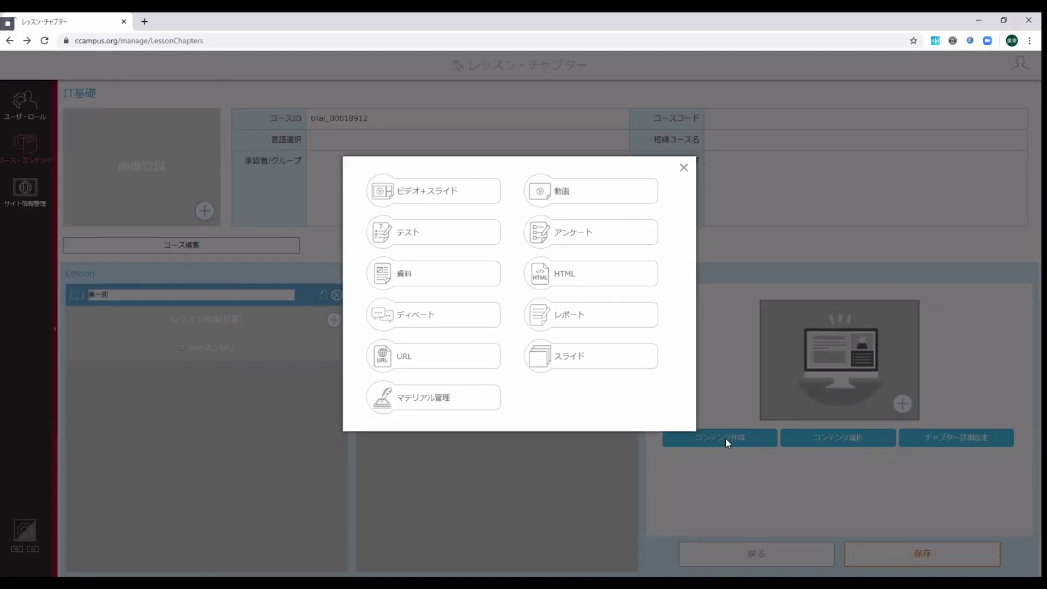
pyautogui.click(441, 238)
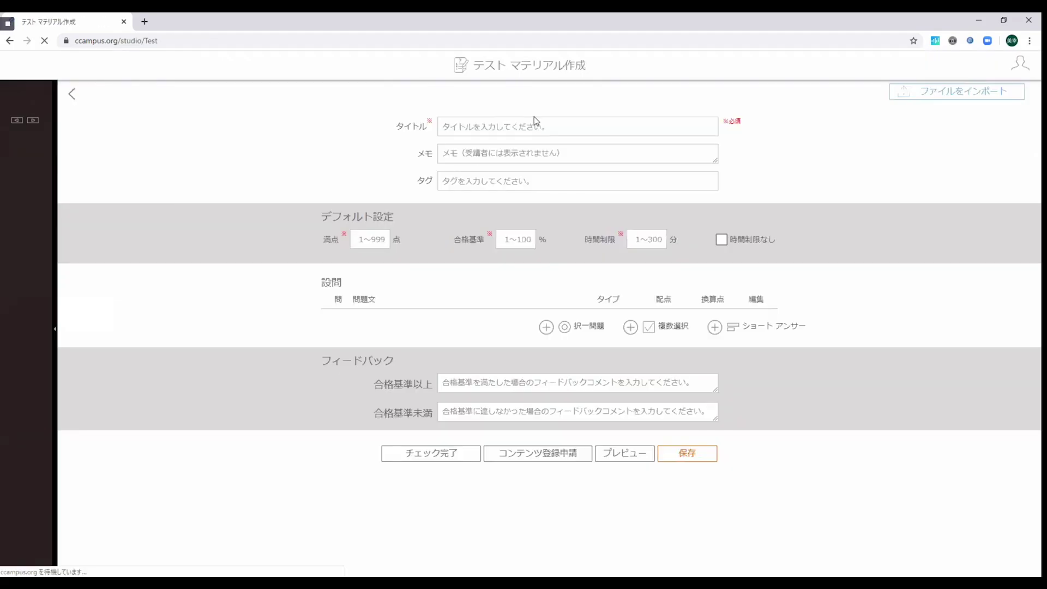
# Step: Title the test テスト with a full score of 100 points, a passing mark of 80% and no time limit
pyautogui.click(531, 124)
pyautogui.write('てスト')
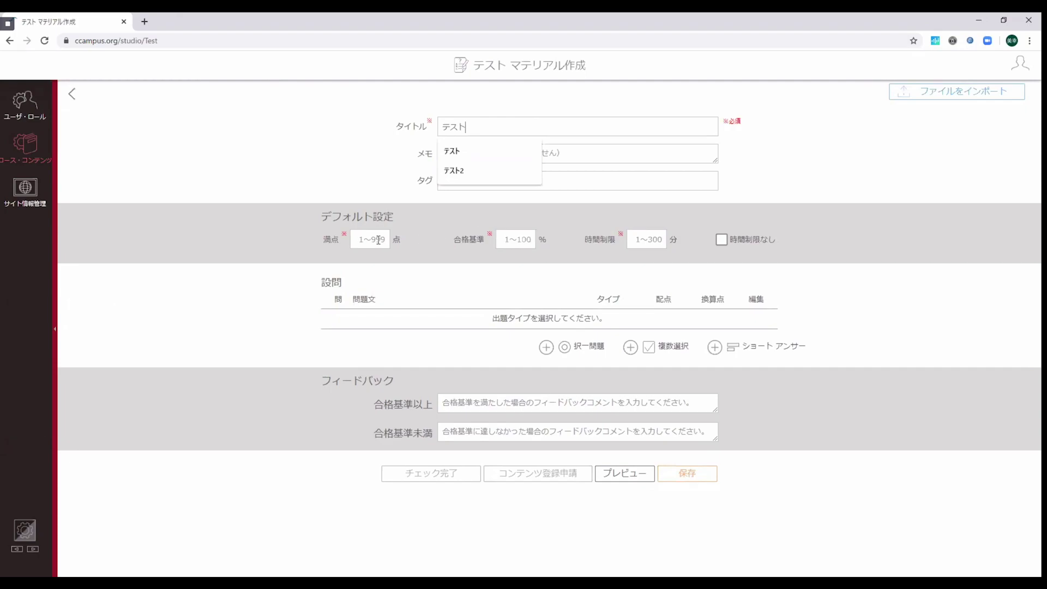
pyautogui.click(379, 240)
pyautogui.write('10000')
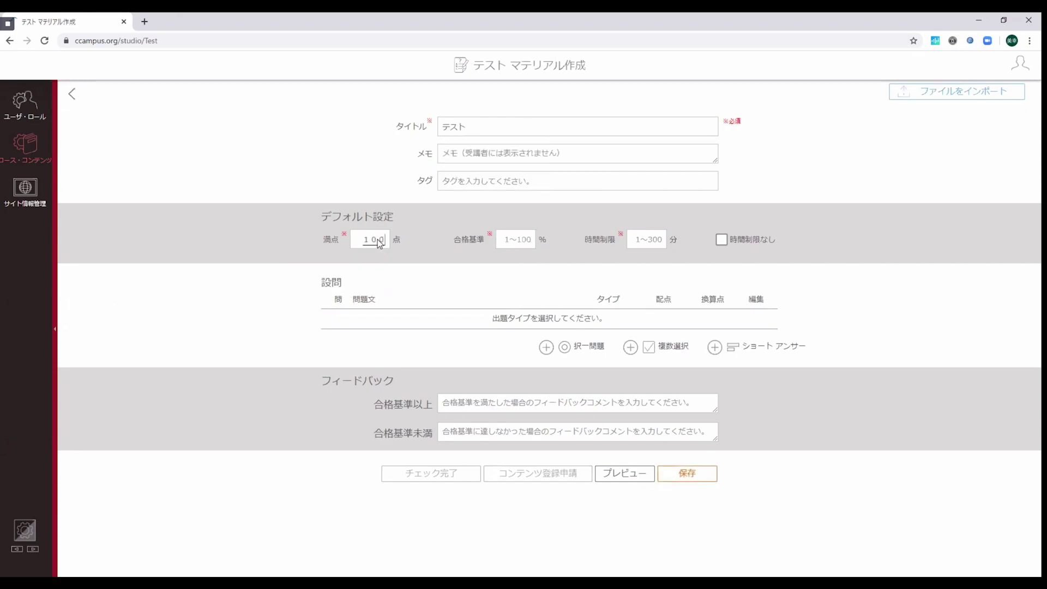
pyautogui.click(526, 231)
pyautogui.write('80')
pyautogui.click(722, 240)
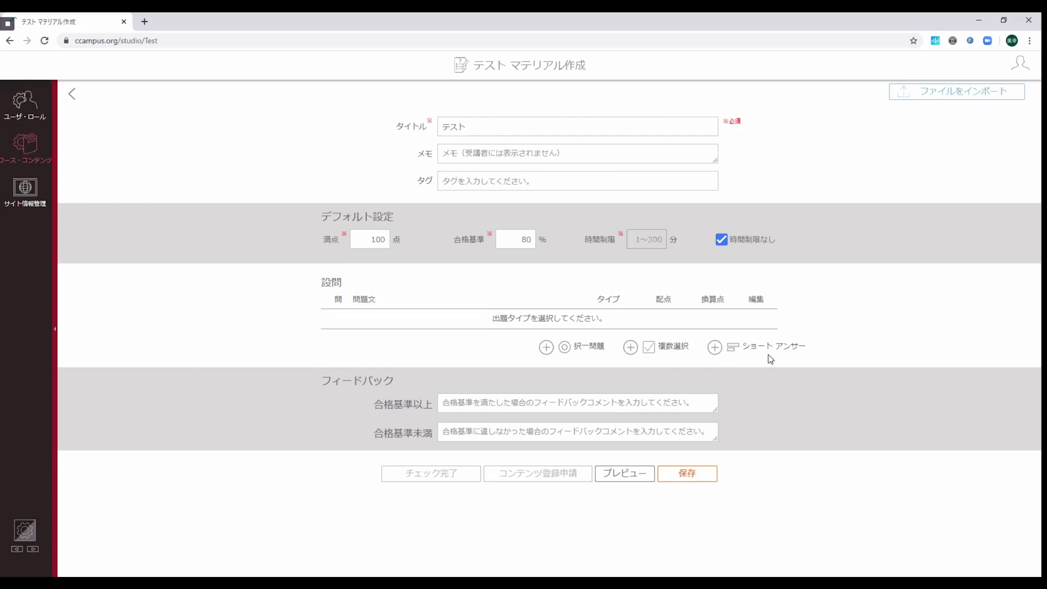
# Step: Add a 複数選択 question to the test with the question text 赤いものは
pyautogui.doubleClick(629, 352)
pyautogui.click(629, 350)
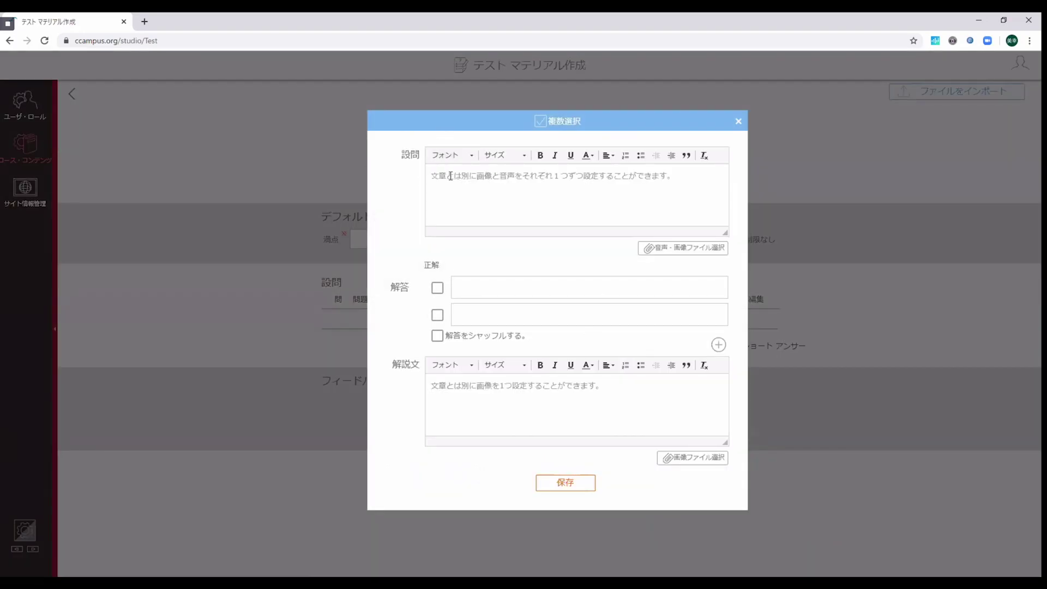
pyautogui.click(497, 198)
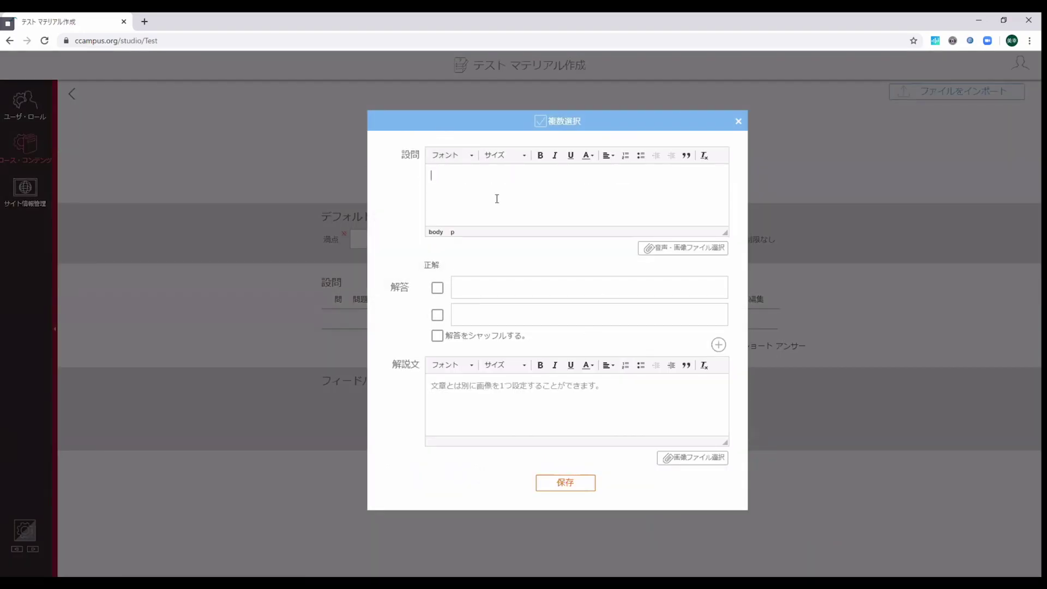
pyautogui.write('赤いものは')
# Step: Enter いちご, りんご and ばなな as the answer choices of the multiple-choice question
pyautogui.click(511, 288)
pyautogui.write('いちご')
pyautogui.press('Return')
pyautogui.write('りんご')
pyautogui.click(719, 345)
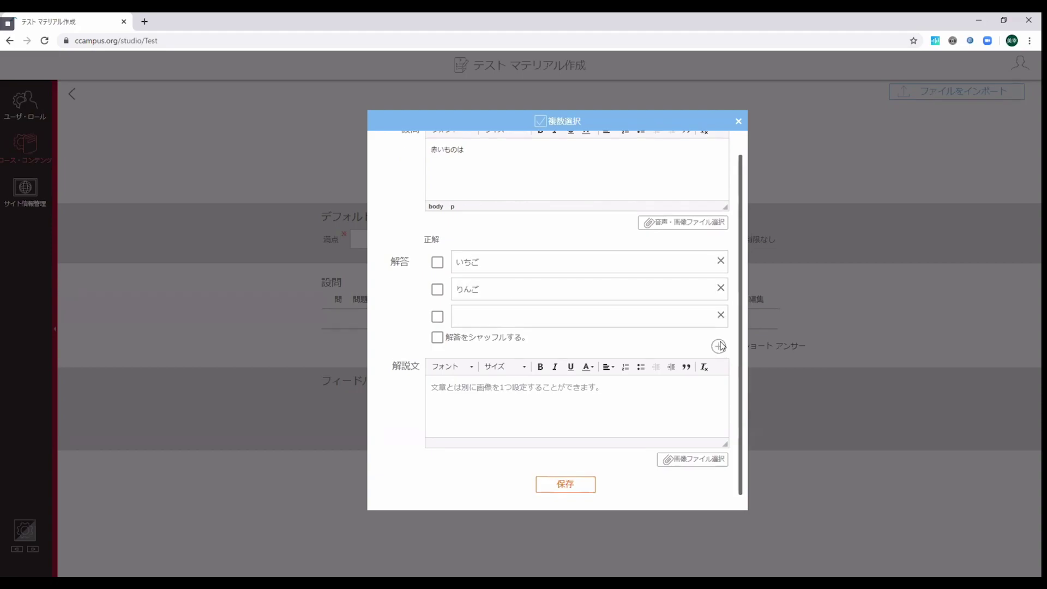
pyautogui.click(556, 316)
pyautogui.write('ばなな')
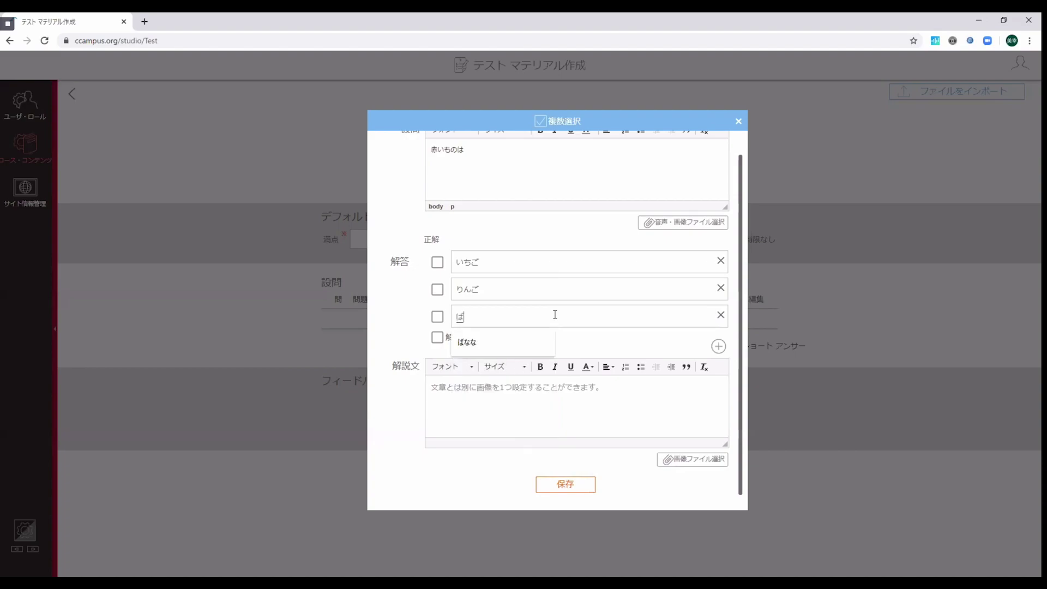
# Step: Mark いちご and りんご as the correct answers and save the question
pyautogui.click(436, 262)
pyautogui.click(436, 289)
pyautogui.click(570, 484)
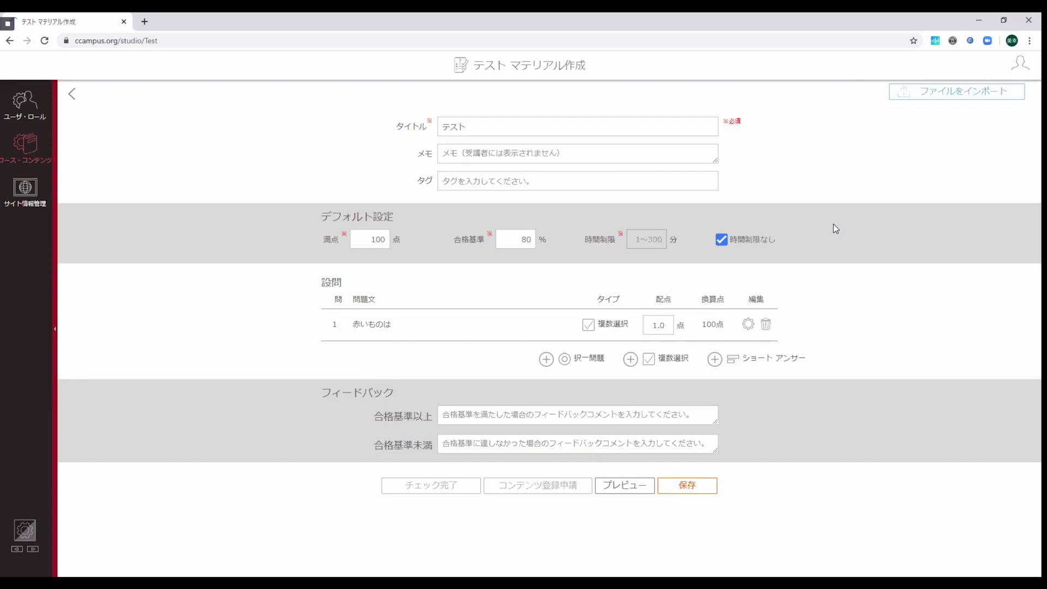
# Step: Preview the test, submit it with いちご and りんご chosen, and close the graded preview
pyautogui.click(611, 485)
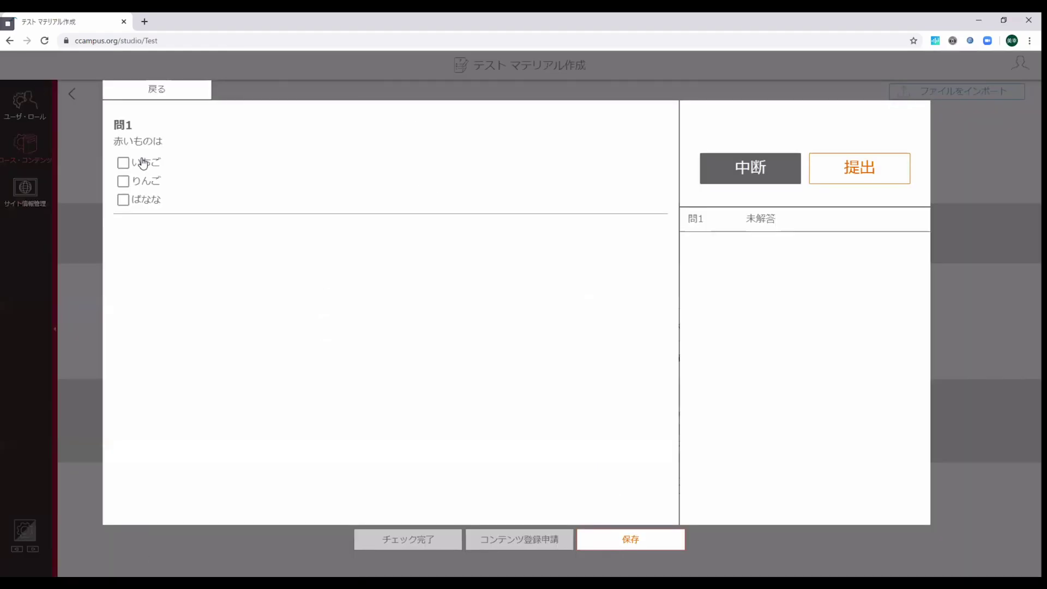
pyautogui.click(143, 163)
pyautogui.click(145, 181)
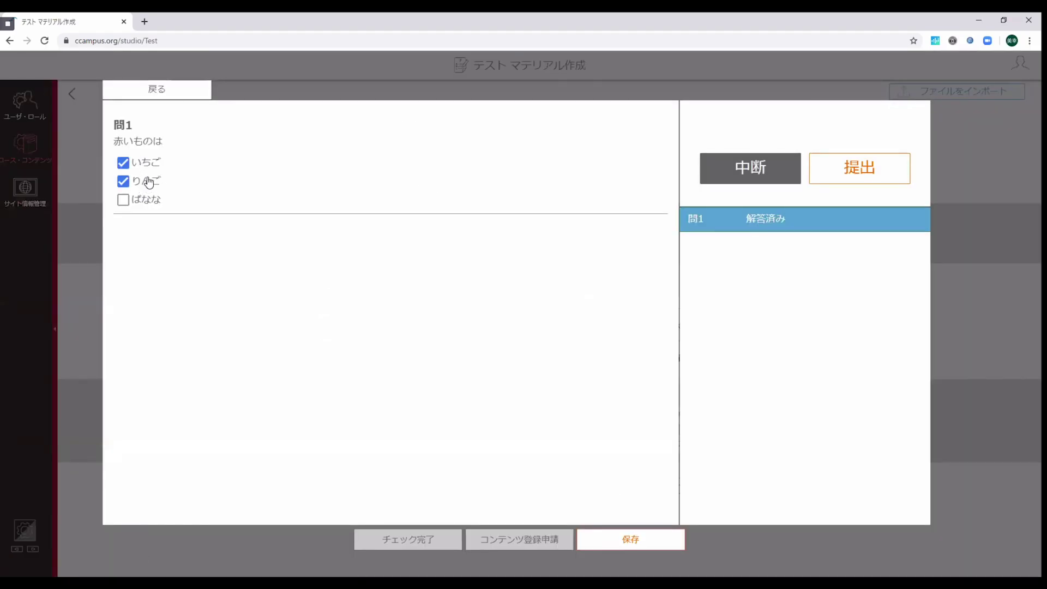
pyautogui.click(858, 179)
pyautogui.click(581, 261)
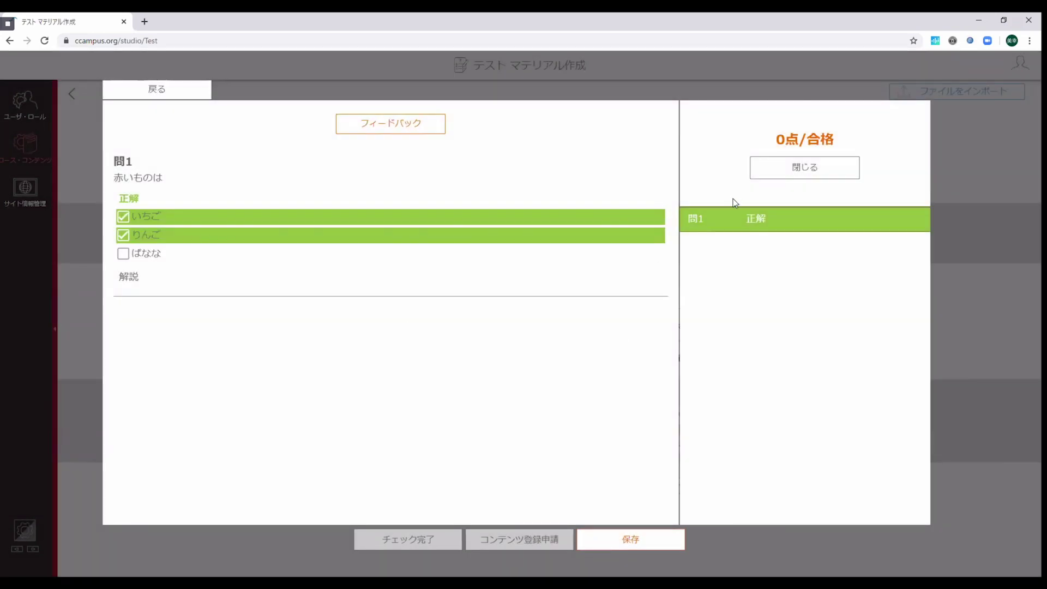
pyautogui.click(811, 168)
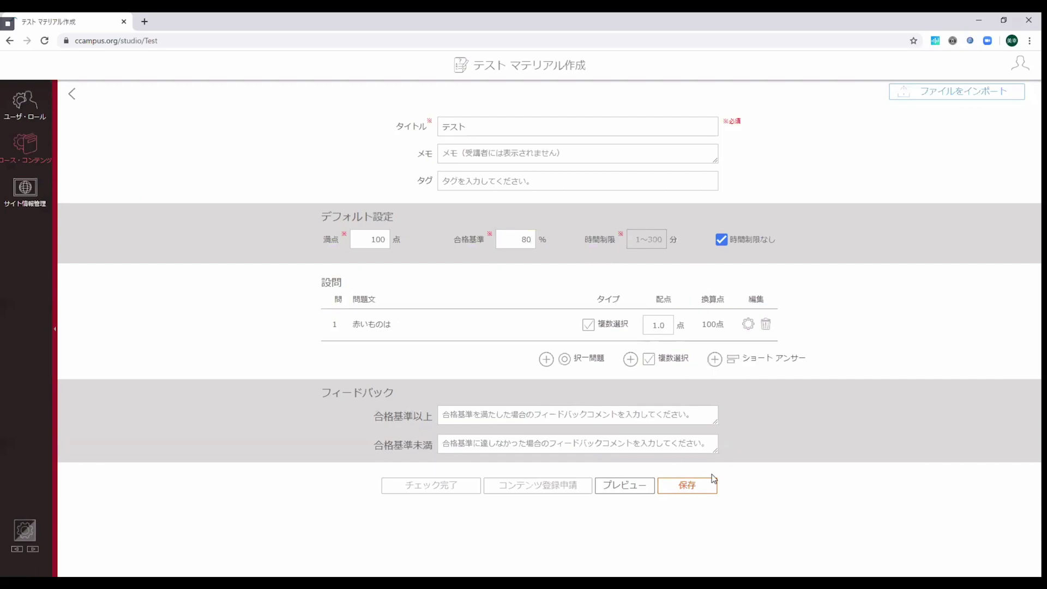
# Step: Save the test and upload it to the chapter テスト in lesson 第一回 of the course IT基礎
pyautogui.click(689, 486)
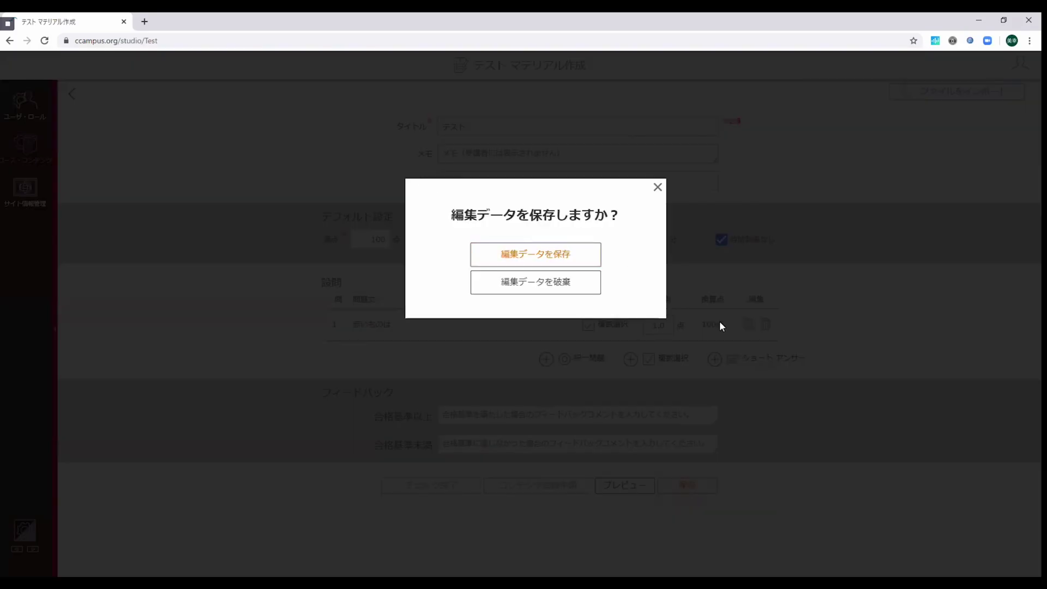
pyautogui.click(542, 262)
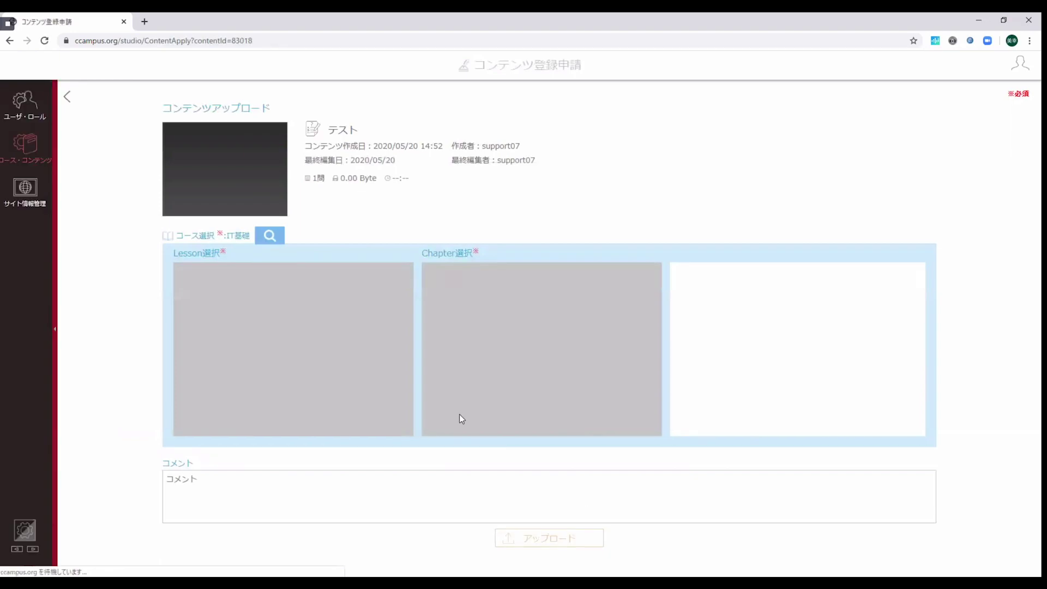
pyautogui.click(323, 278)
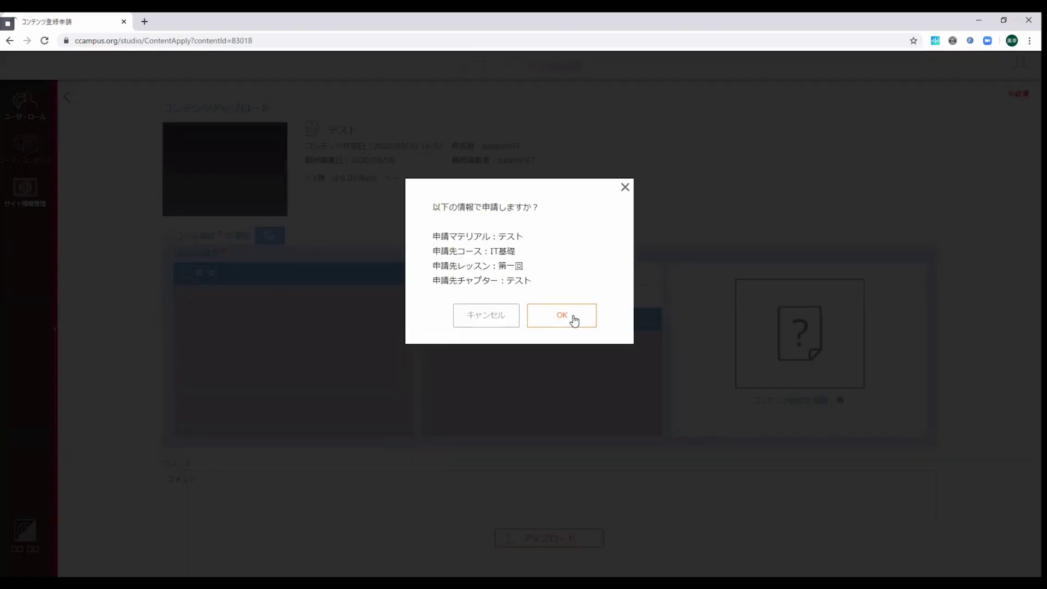
pyautogui.click(574, 321)
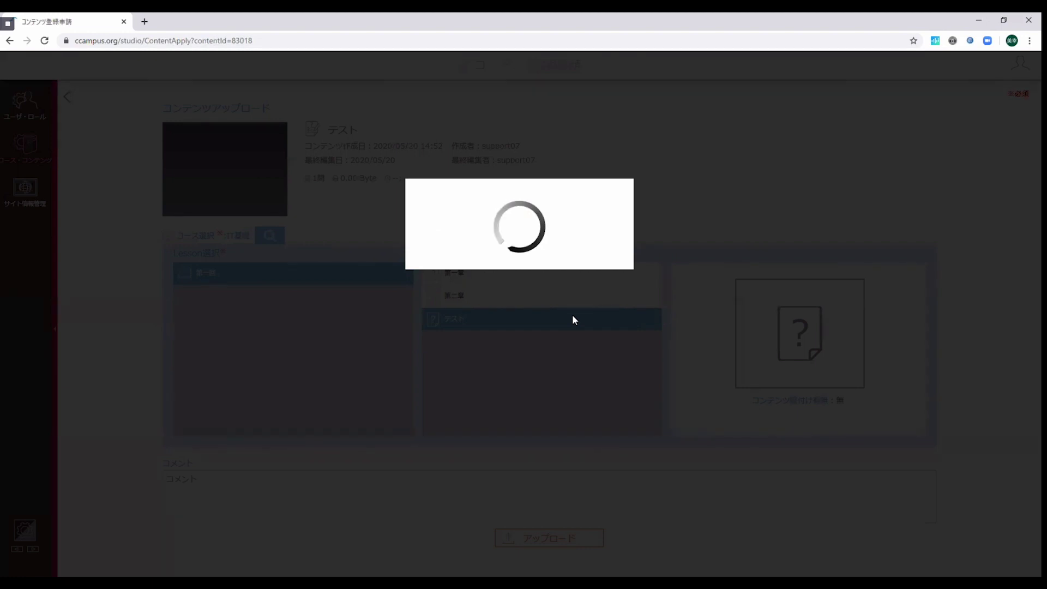
pyautogui.click(577, 255)
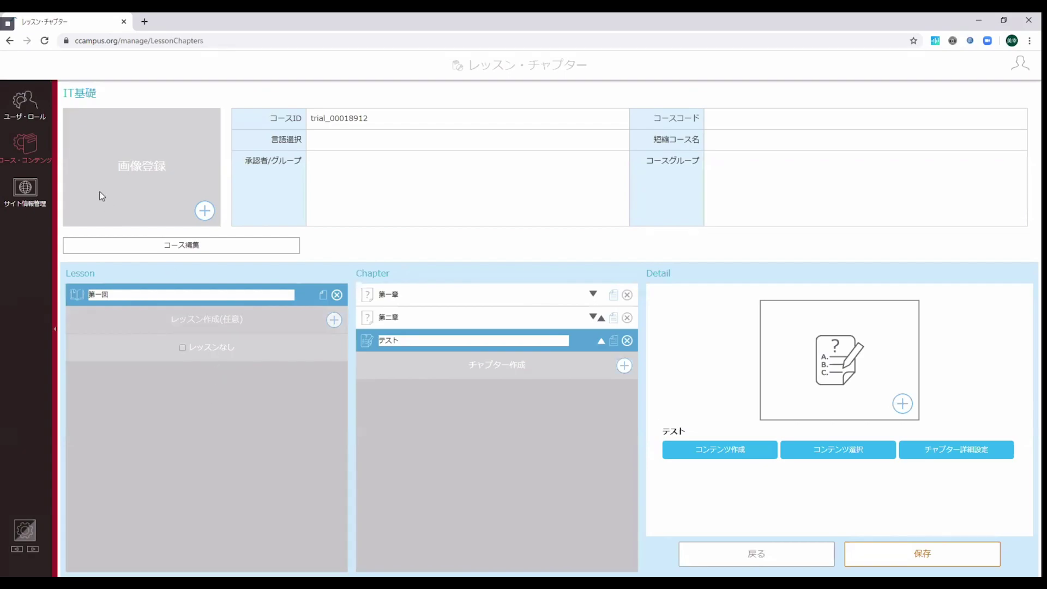
# Step: Examine the bulk registration of users to courses in course management, including the ユーザグループ×コース option, and close it
pyautogui.click(21, 145)
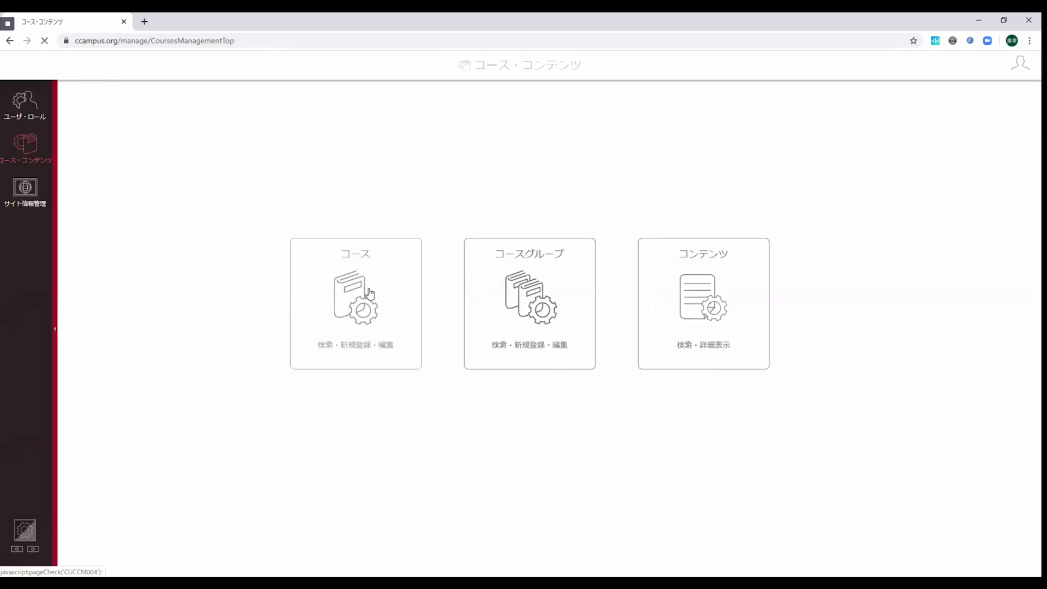
pyautogui.click(370, 294)
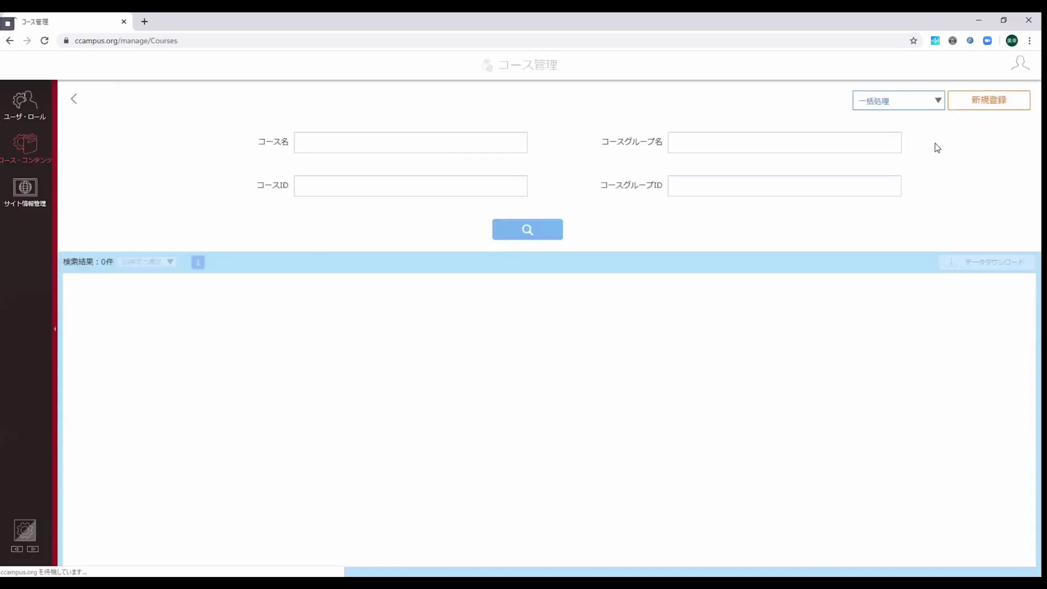
pyautogui.click(932, 105)
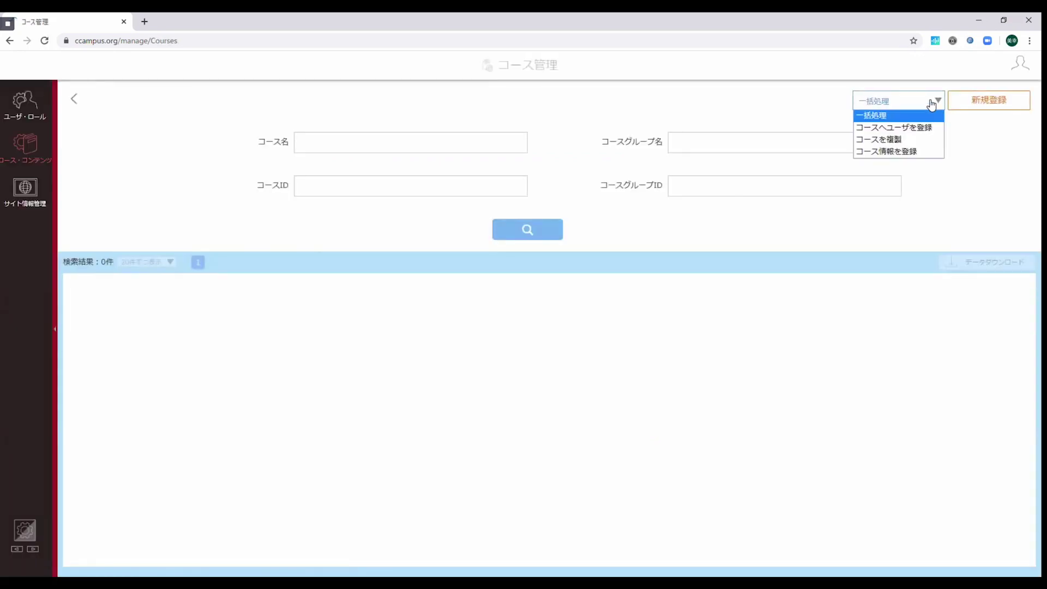
pyautogui.click(930, 128)
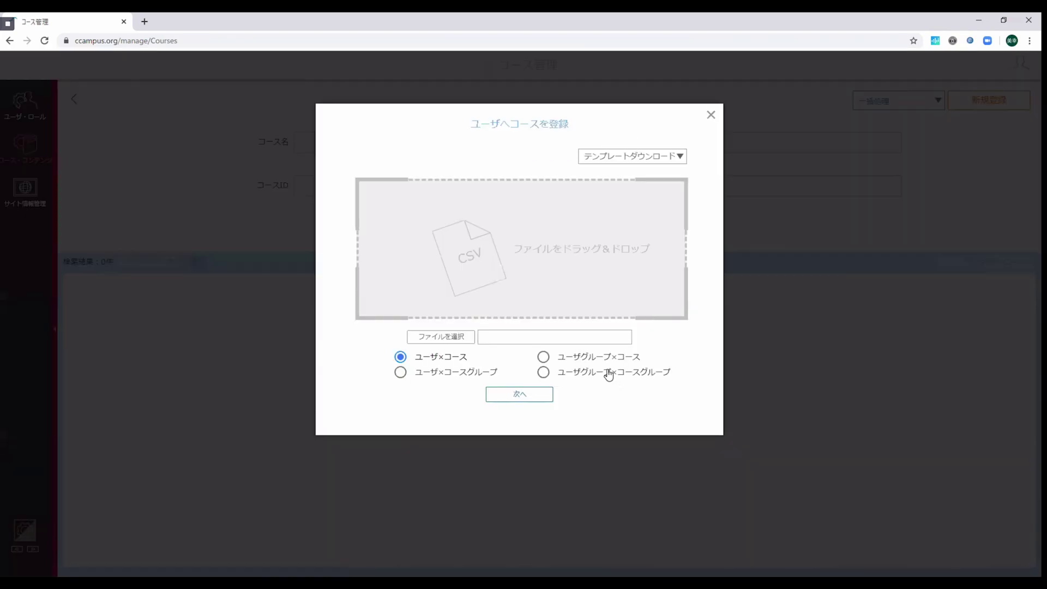
pyautogui.click(590, 361)
pyautogui.click(712, 115)
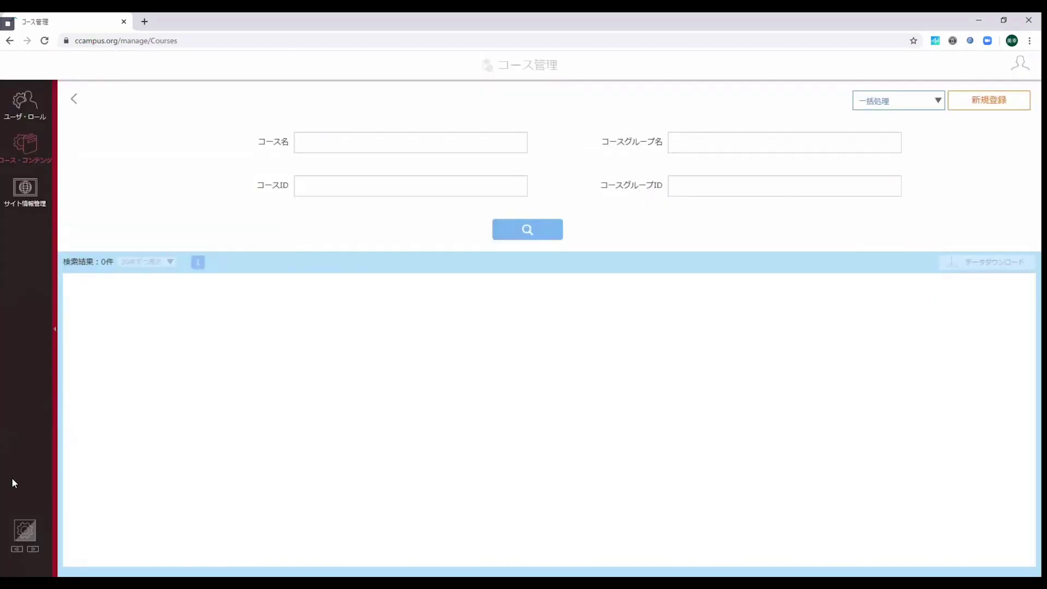
# Step: Look up the 単一コース×複数ユーザ learning history for ★CloudCampus講座, finding the course with the keyword ★
pyautogui.click(17, 549)
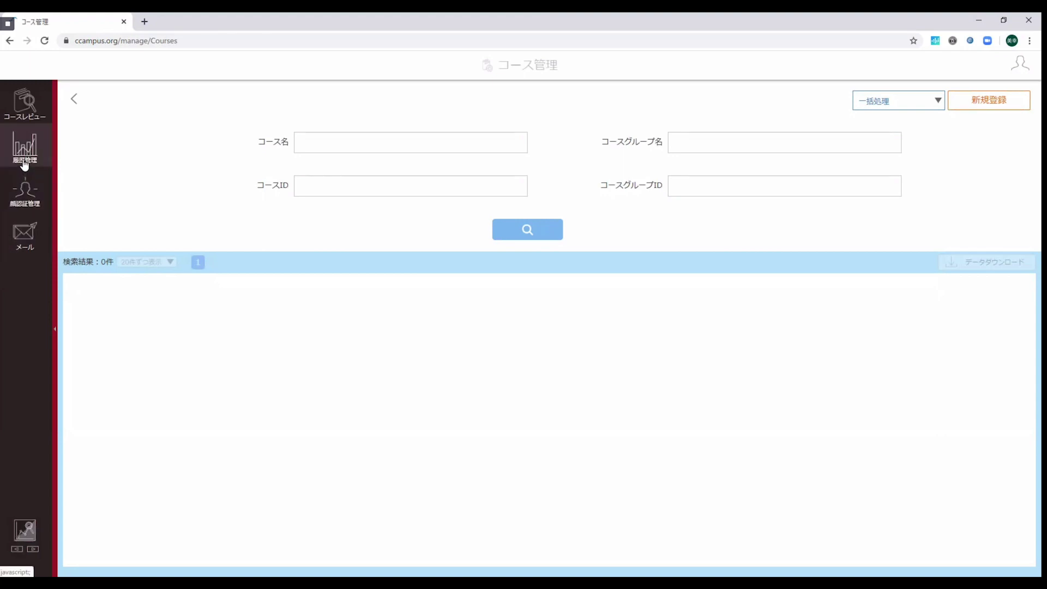
pyautogui.click(24, 161)
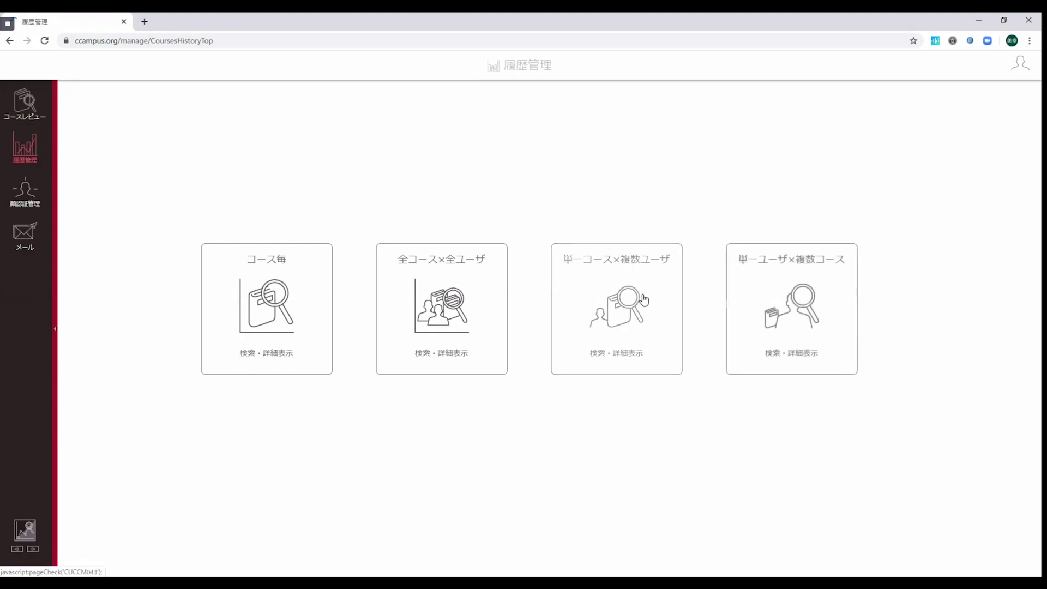
pyautogui.click(622, 300)
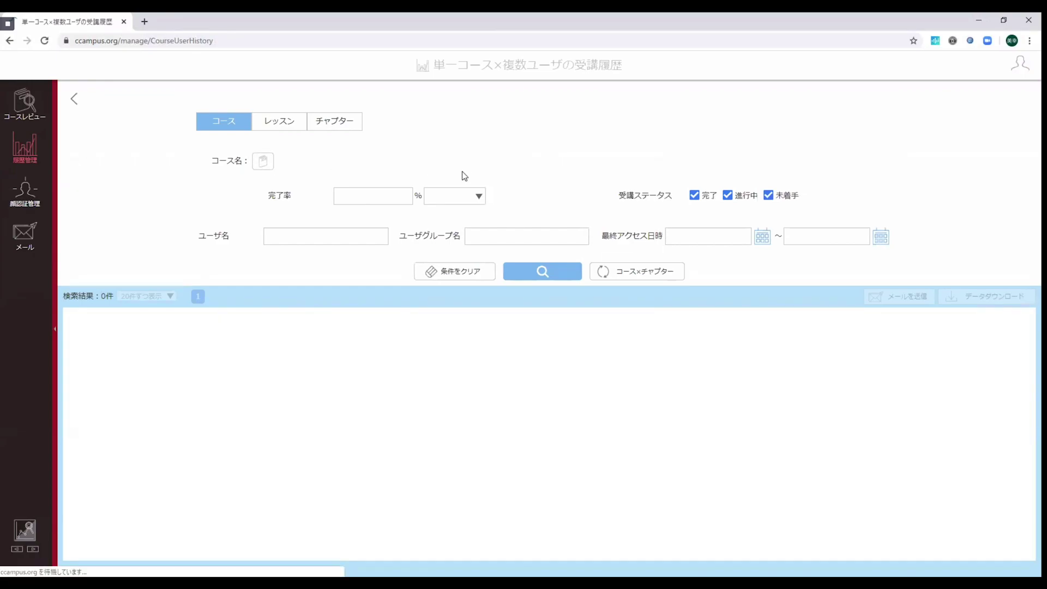
pyautogui.click(261, 163)
pyautogui.write('★')
pyautogui.press('Return')
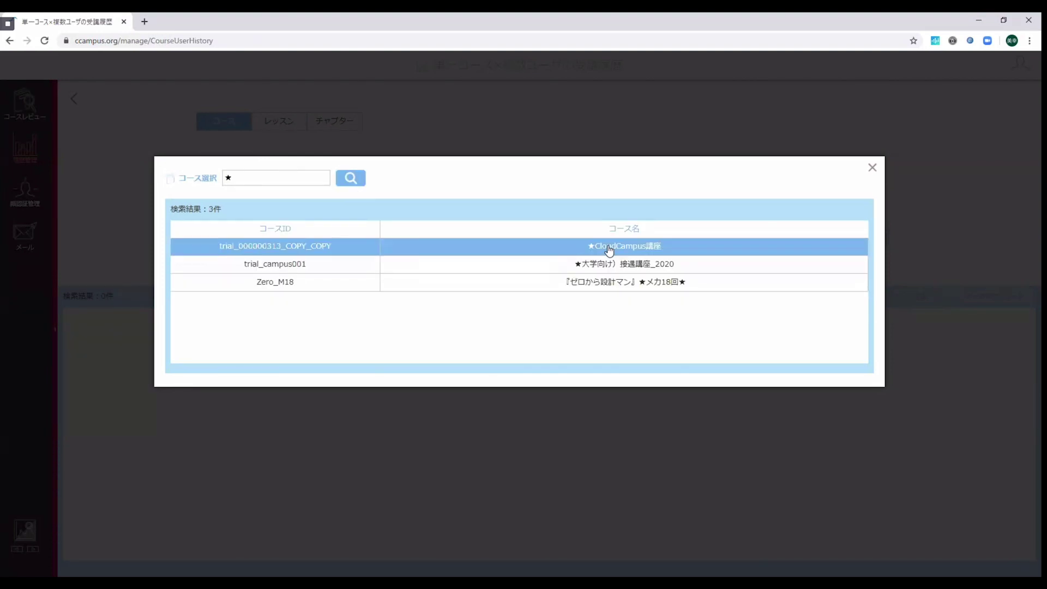
pyautogui.click(606, 247)
pyautogui.click(541, 275)
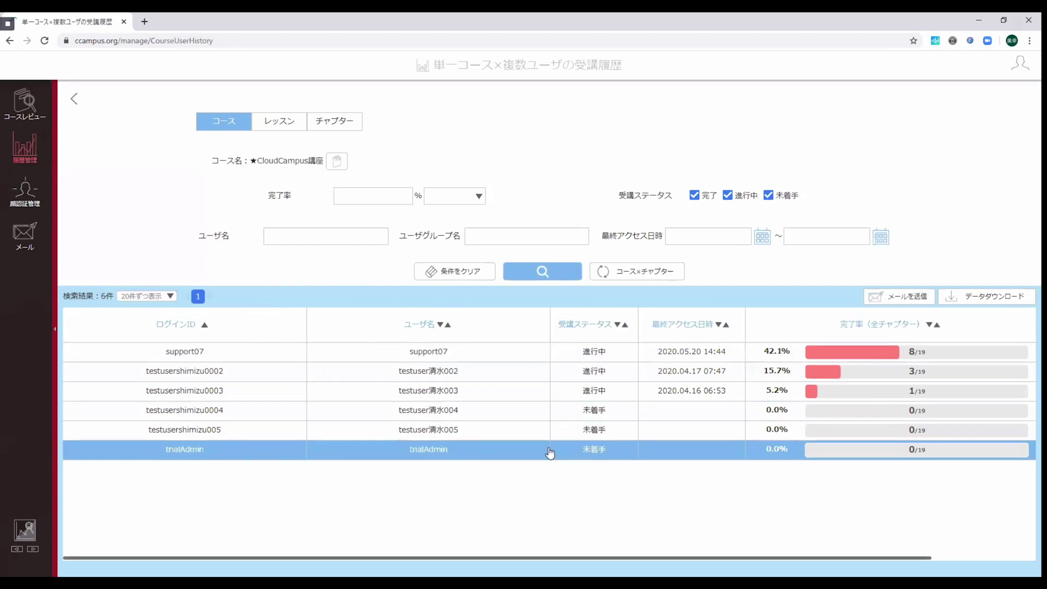
# Step: Examine the first learner's chapter history and the course's completion rates by chapter, and return to the learner list
pyautogui.click(620, 353)
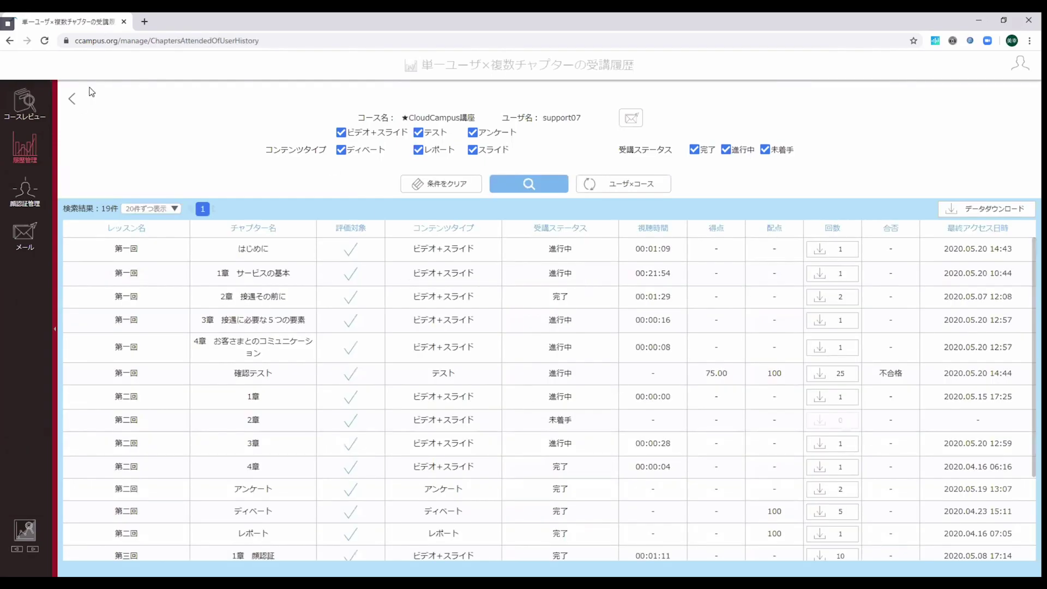
pyautogui.click(79, 101)
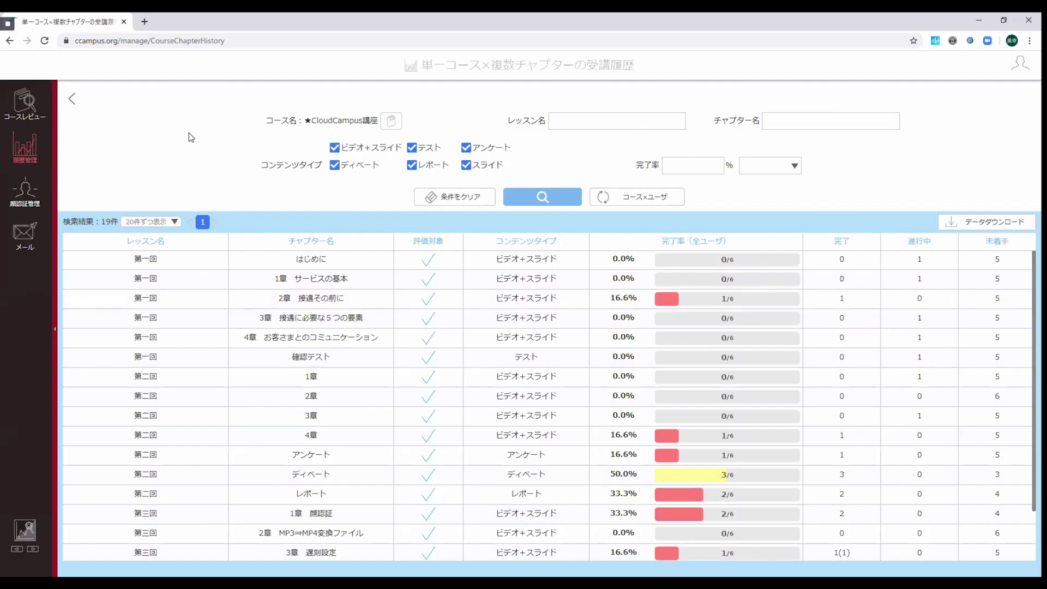
pyautogui.click(72, 99)
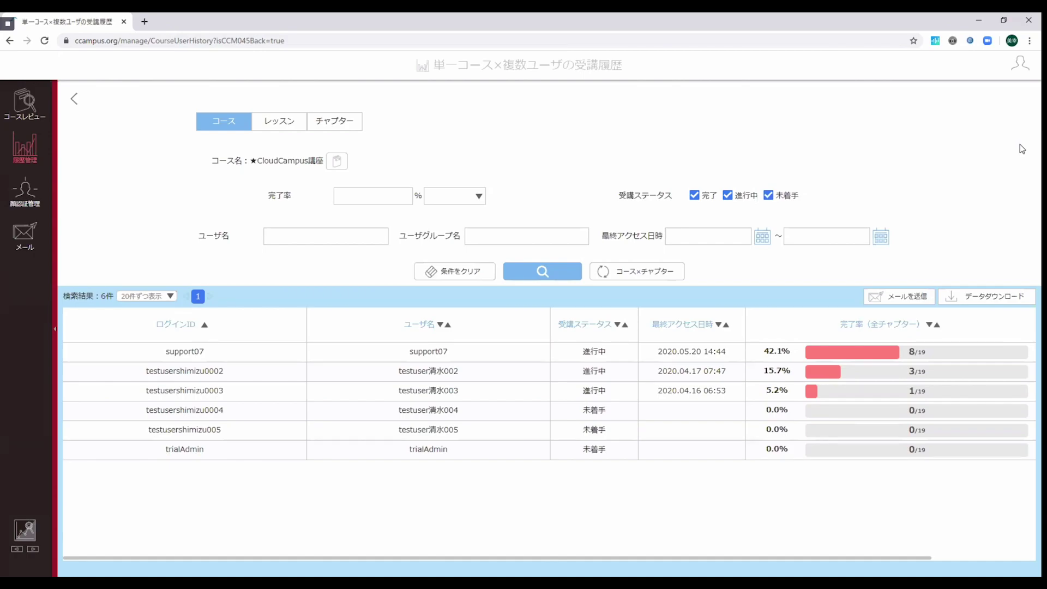
# Step: Start a mail to the course's learners, leaving the second learner in the list out of the recipients
pyautogui.click(909, 301)
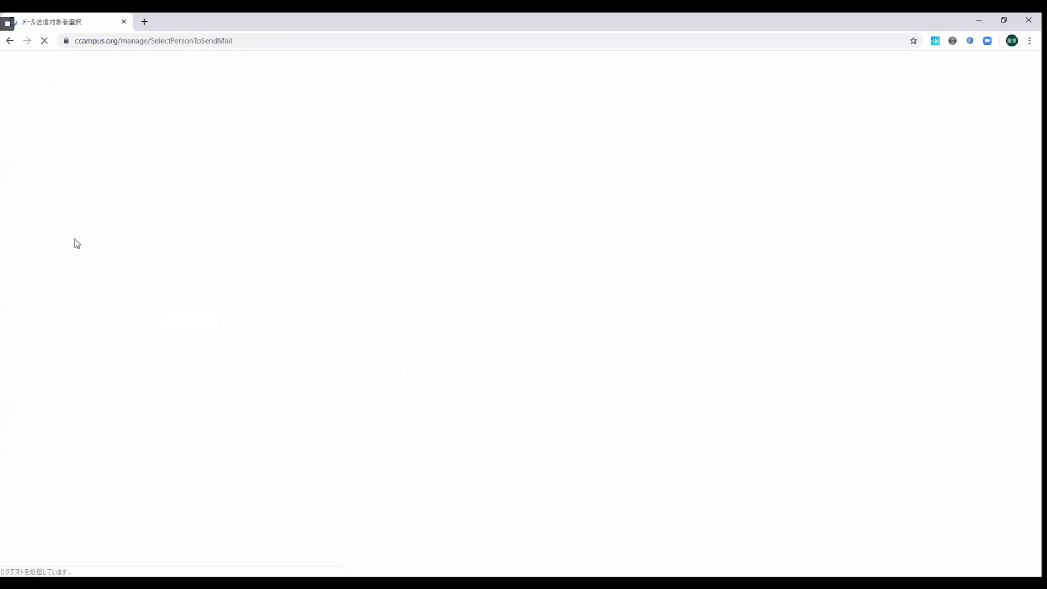
pyautogui.click(88, 218)
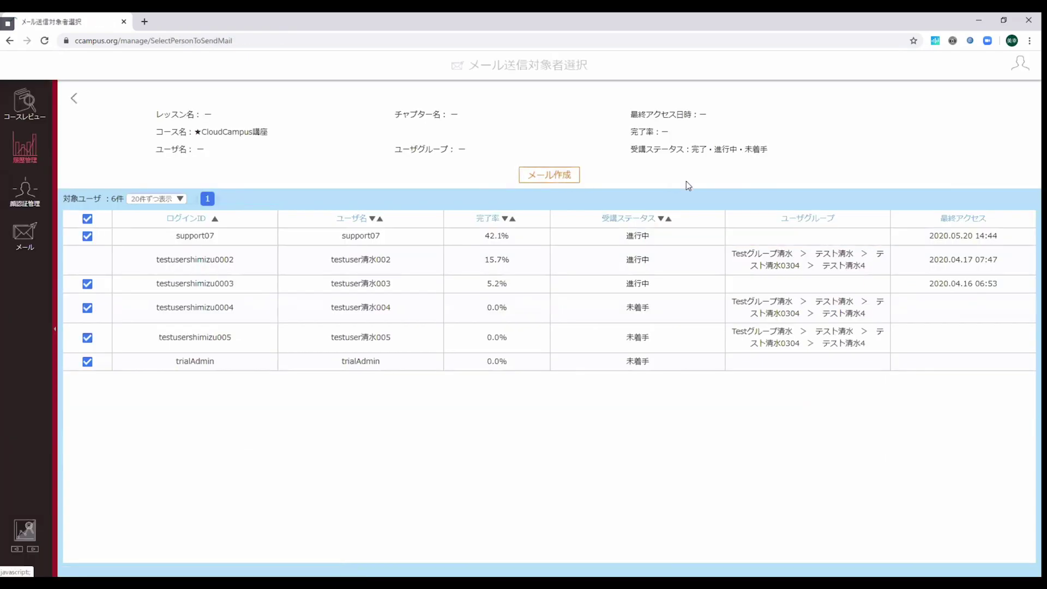
pyautogui.press('Return')
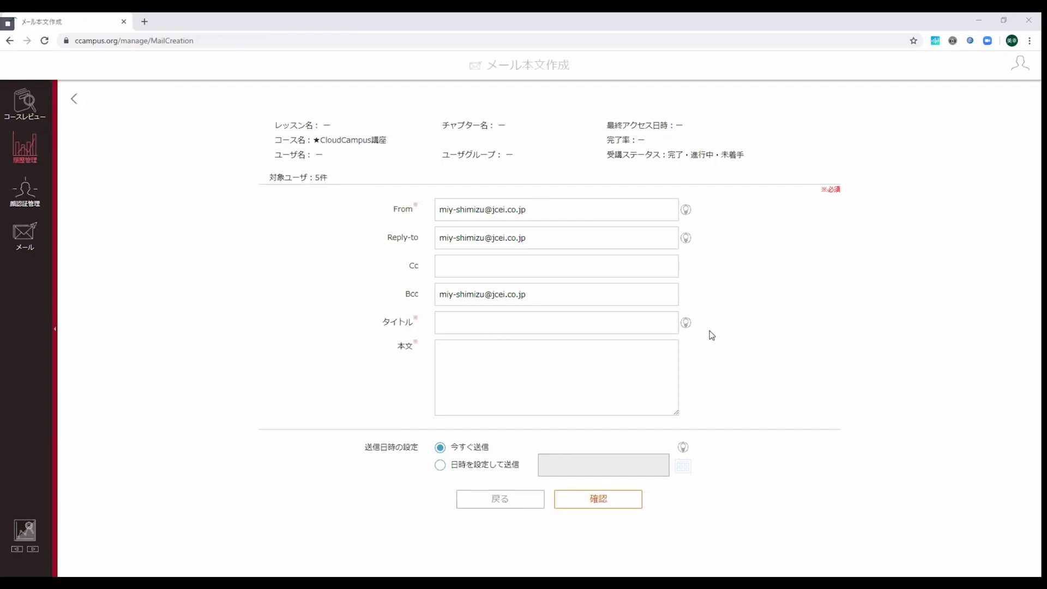
# Step: Title the mail 【%CourseName%】CloudCampusで受講してください, paste the prepared course reminder as its body, and review the confirmation before returning to the draft
pyautogui.click(686, 324)
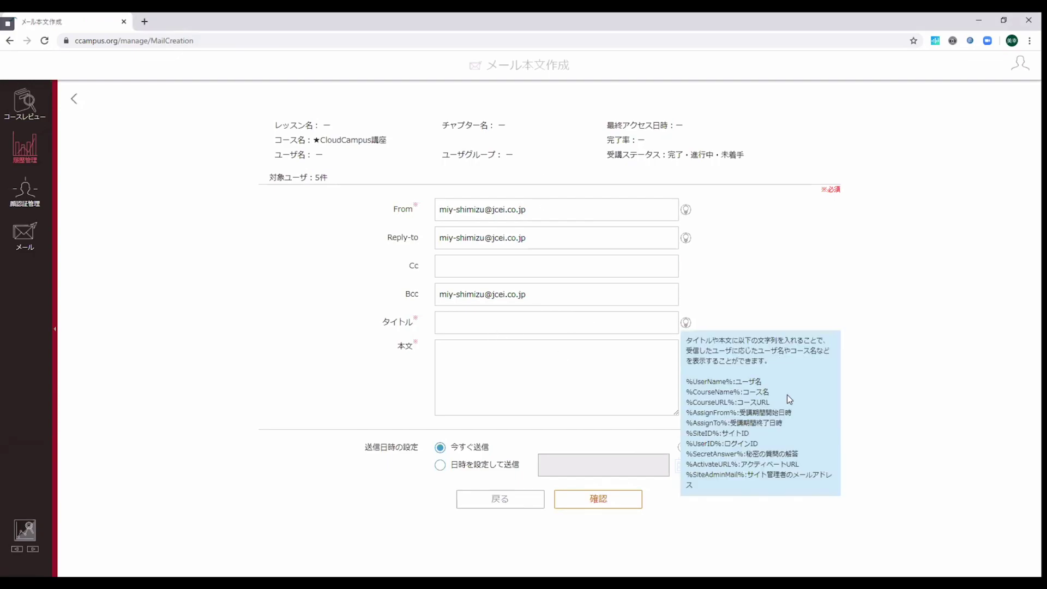
pyautogui.click(494, 322)
pyautogui.write('【%CourseName%】CloudCampusで受講してください')
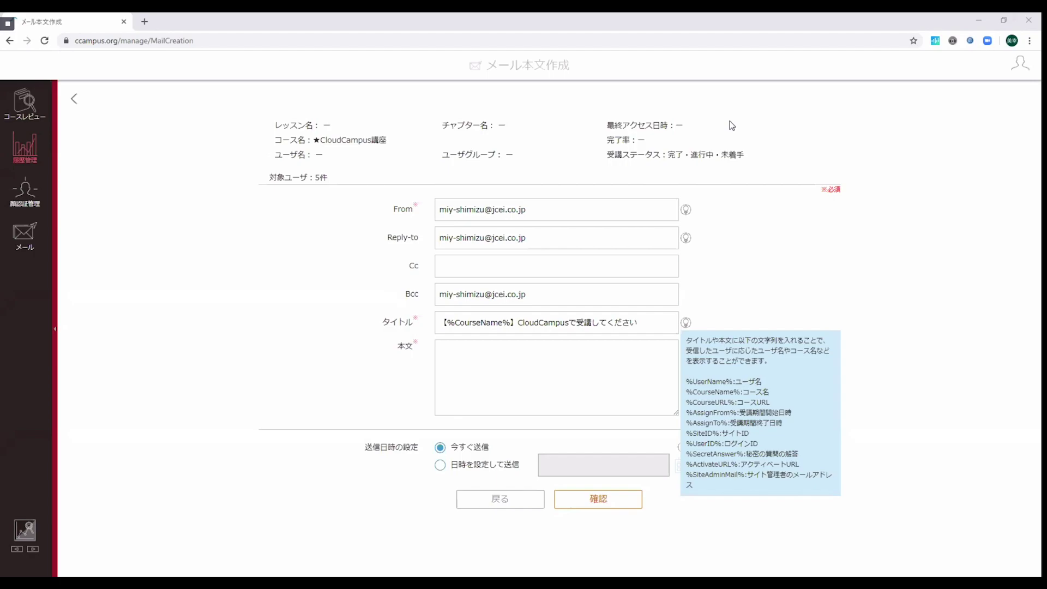
pyautogui.click(520, 401)
pyautogui.hotkey('ctrl', 'v')
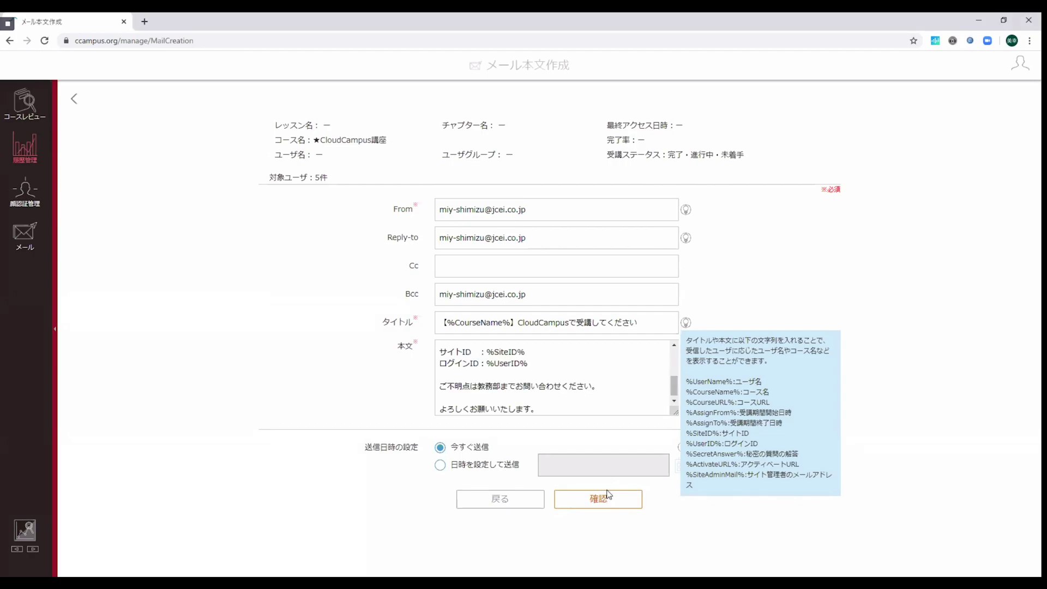
pyautogui.click(598, 499)
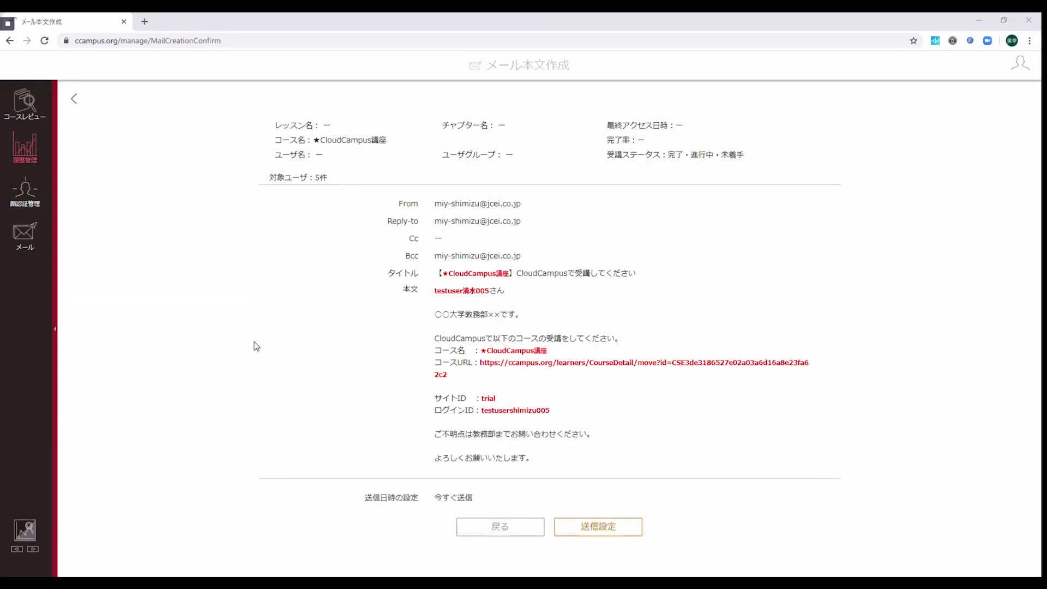
pyautogui.click(75, 100)
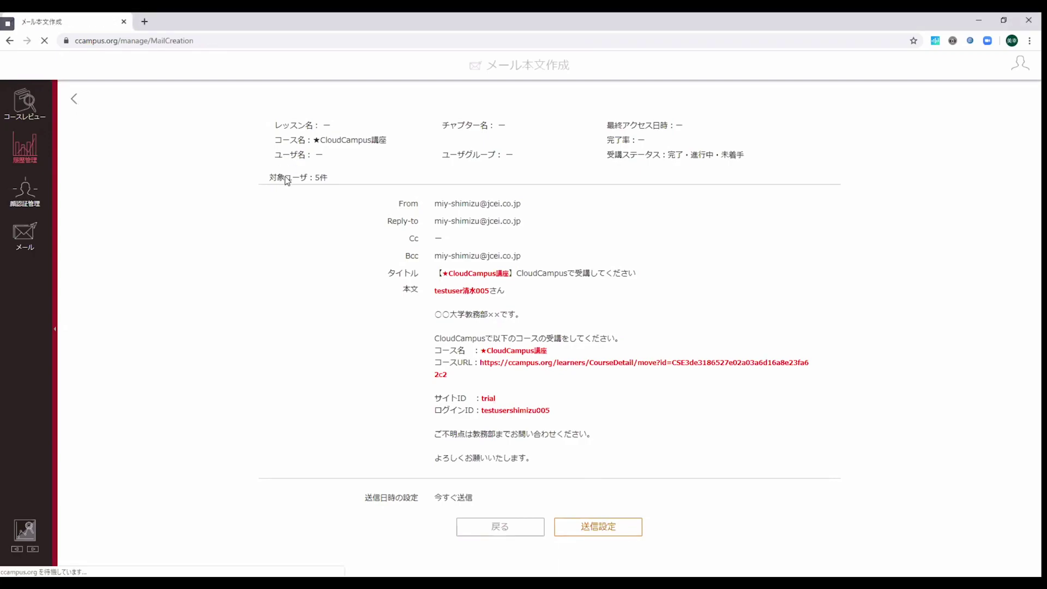